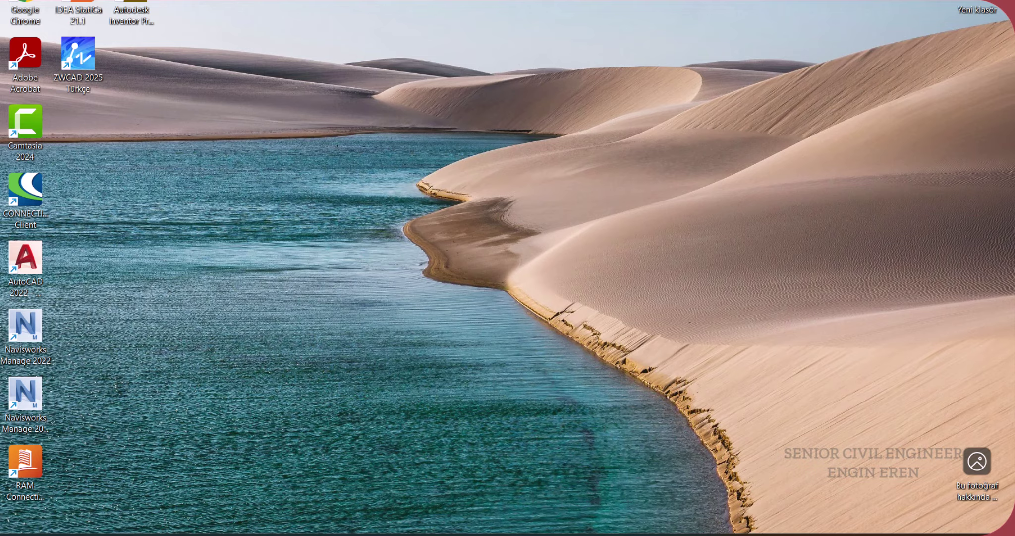
Step: Switch to Inventor and view the whole plant assembly from the front, including the tower and both inclined conveyors
{"action": "left_click", "coordinate": [526, 534]}
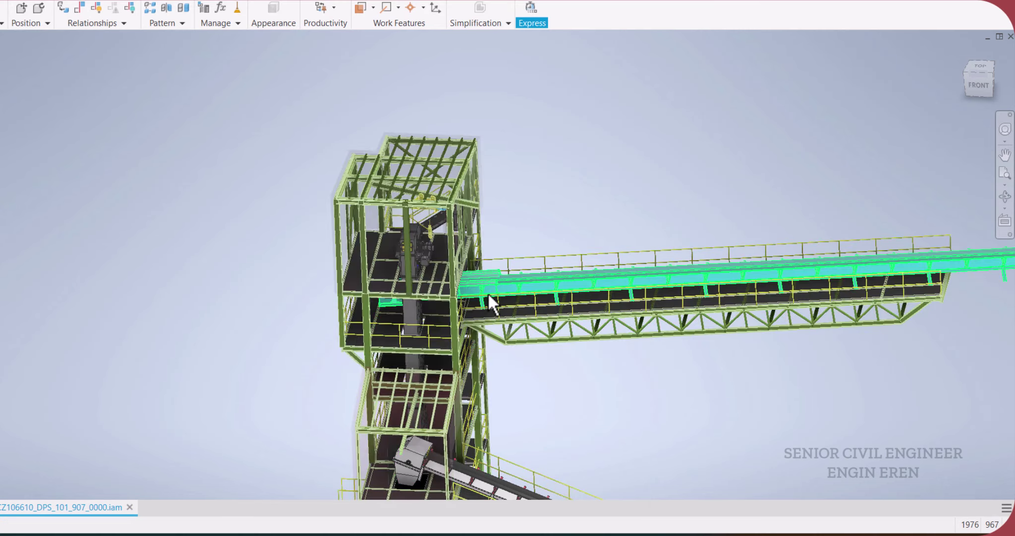
{"action": "middle_click_drag", "start_coordinate": [506, 313], "coordinate": [494, 270]}
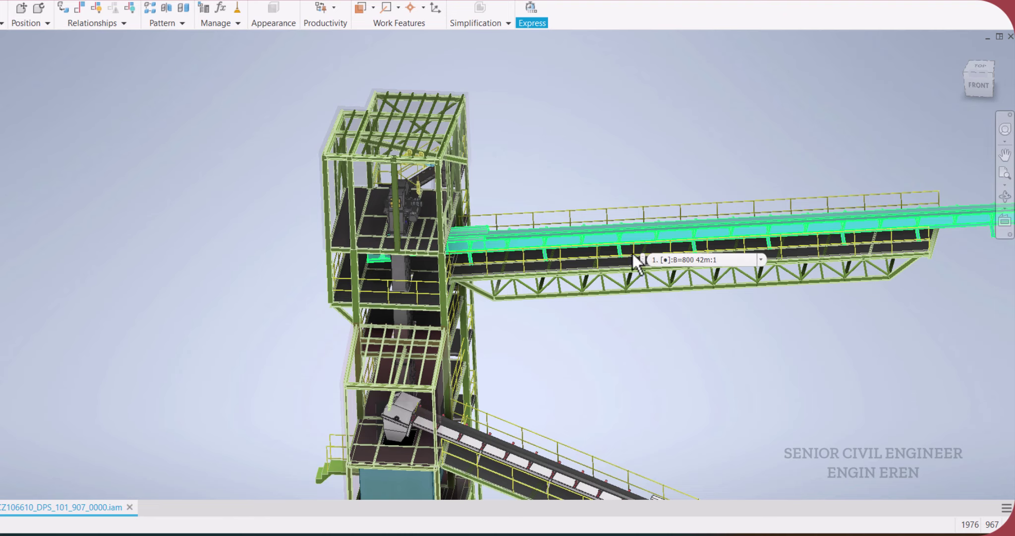
{"action": "left_click", "coordinate": [980, 84]}
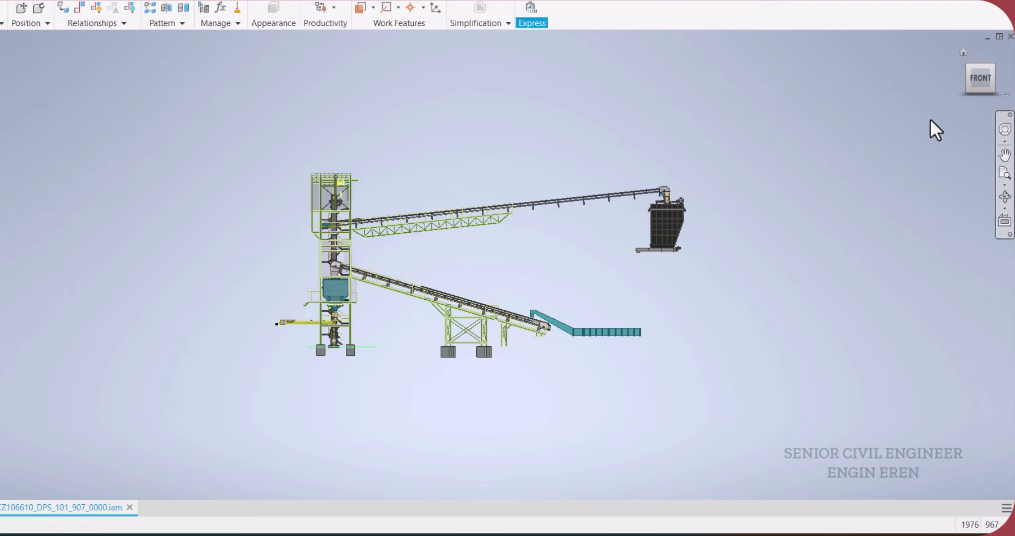
{"action": "scroll", "coordinate": [298, 218], "scroll_direction": "down", "scroll_amount": 2}
{"action": "scroll", "coordinate": [342, 214], "scroll_direction": "up", "scroll_amount": 3}
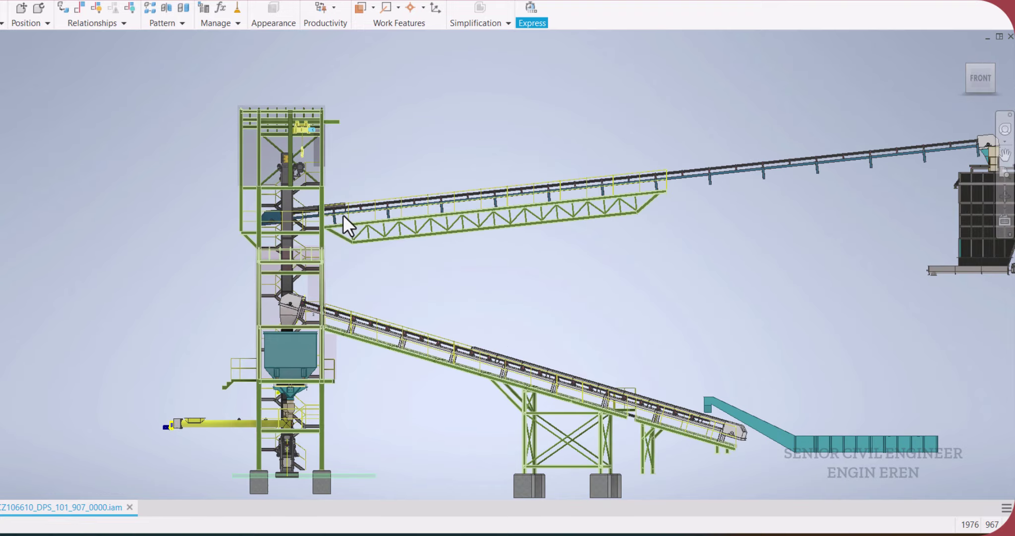
{"action": "left_click", "coordinate": [978, 78]}
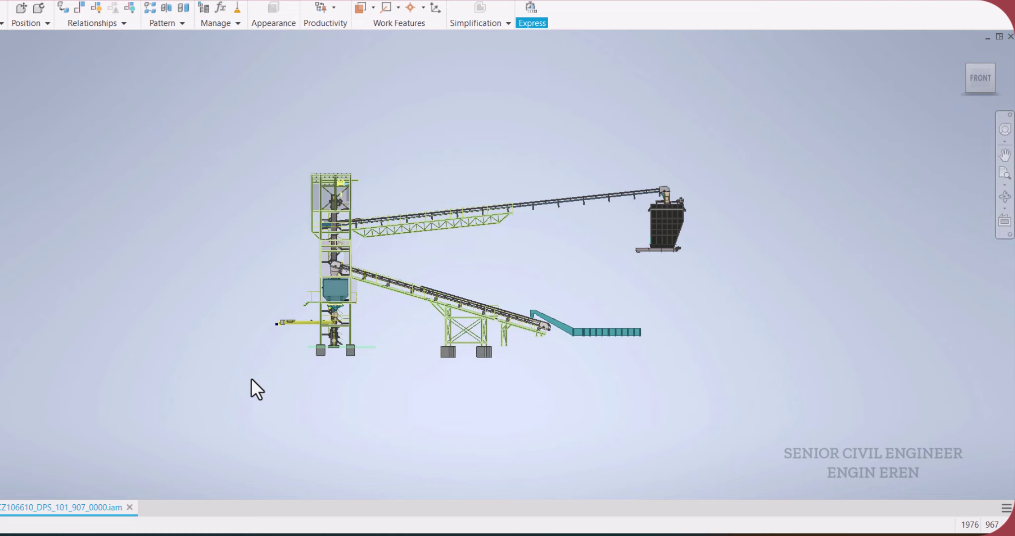
{"action": "middle_click_drag", "start_coordinate": [340, 235], "coordinate": [342, 266]}
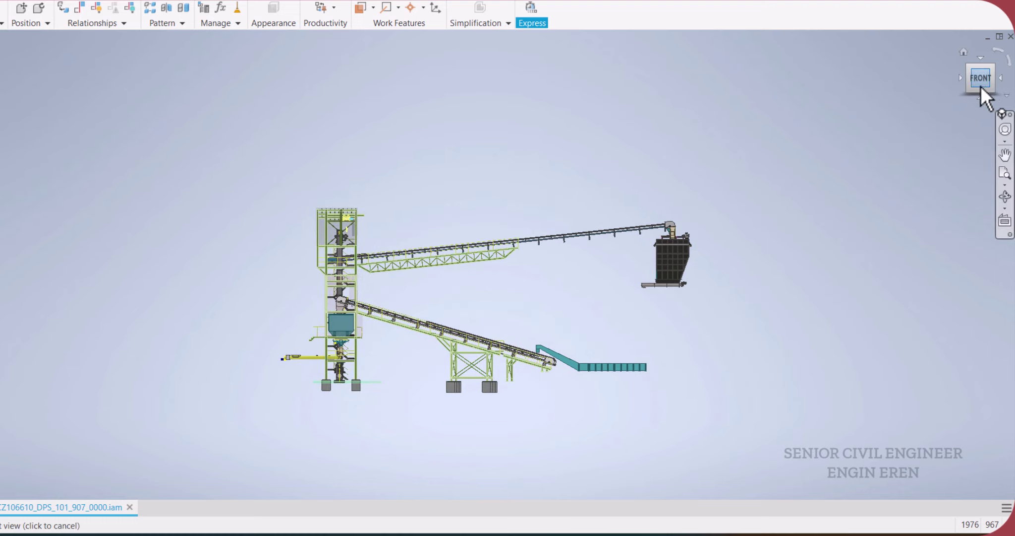
Step: Turn the plant model slightly off the front view and examine the steel tower with its two inclined conveyors
{"action": "mouse_move", "coordinate": [983, 91]}
{"action": "left_mouse_down"}
{"action": "mouse_move", "coordinate": [983, 102]}
{"action": "mouse_move", "coordinate": [999, 104]}
{"action": "mouse_move", "coordinate": [979, 91]}
{"action": "mouse_move", "coordinate": [1000, 90]}
{"action": "mouse_move", "coordinate": [991, 84]}
{"action": "mouse_move", "coordinate": [1003, 97]}
{"action": "left_mouse_up"}
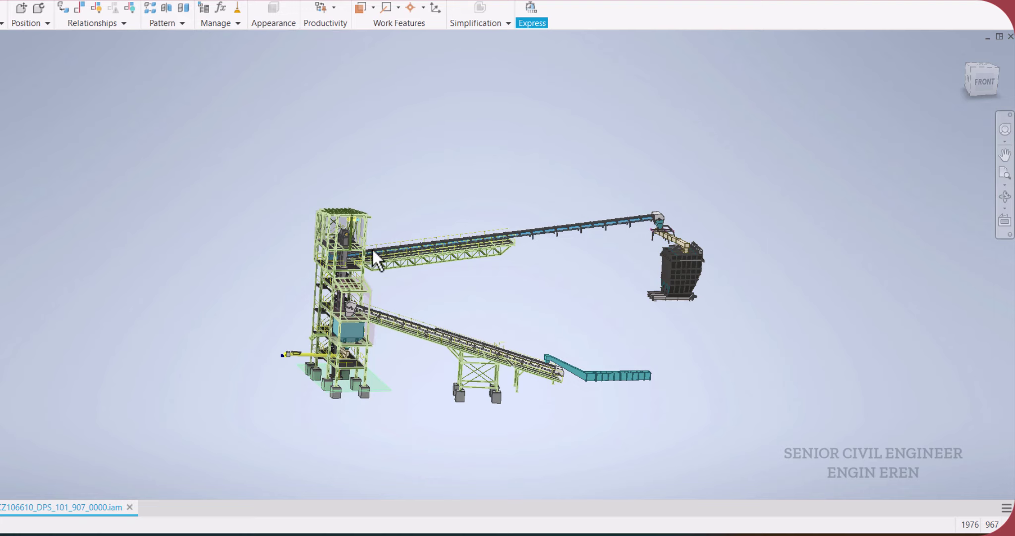
{"action": "scroll", "coordinate": [330, 277], "scroll_direction": "down", "scroll_amount": 5}
{"action": "scroll", "coordinate": [333, 278], "scroll_direction": "up", "scroll_amount": 7}
{"action": "scroll", "coordinate": [333, 277], "scroll_direction": "down", "scroll_amount": 3}
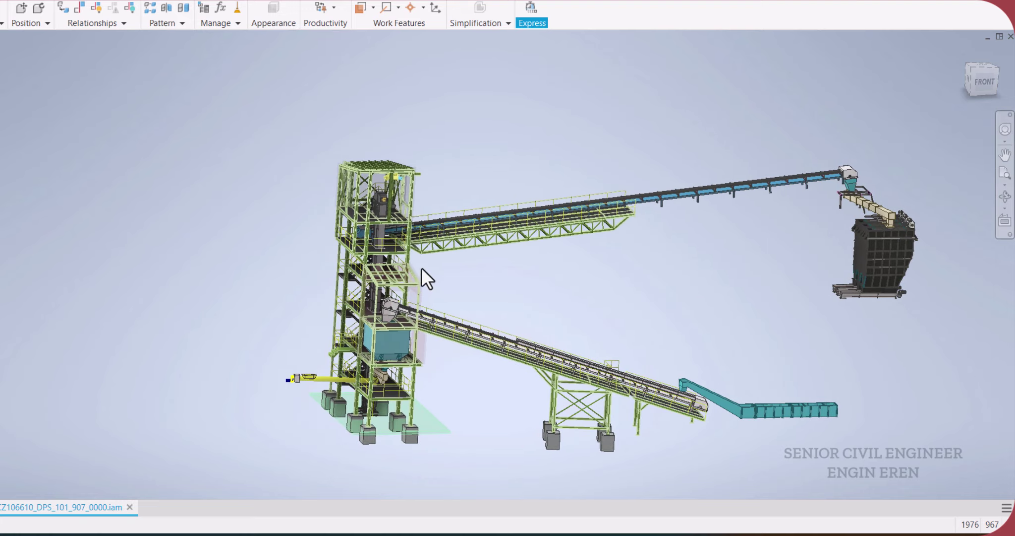
{"action": "scroll", "coordinate": [412, 263], "scroll_direction": "up", "scroll_amount": 4}
{"action": "scroll", "coordinate": [454, 256], "scroll_direction": "down", "scroll_amount": 4}
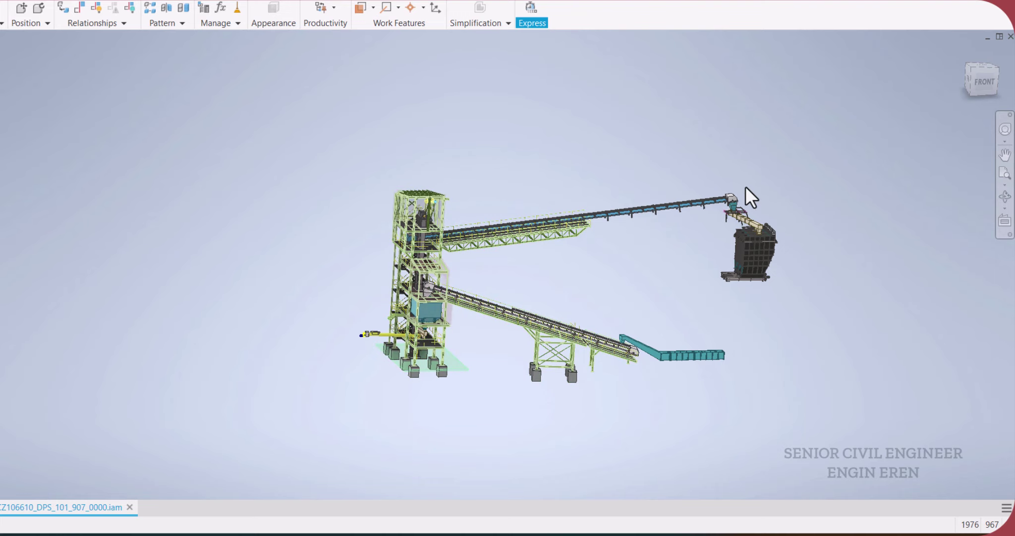
{"action": "scroll", "coordinate": [471, 227], "scroll_direction": "down", "scroll_amount": 4}
{"action": "scroll", "coordinate": [471, 227], "scroll_direction": "up", "scroll_amount": 6}
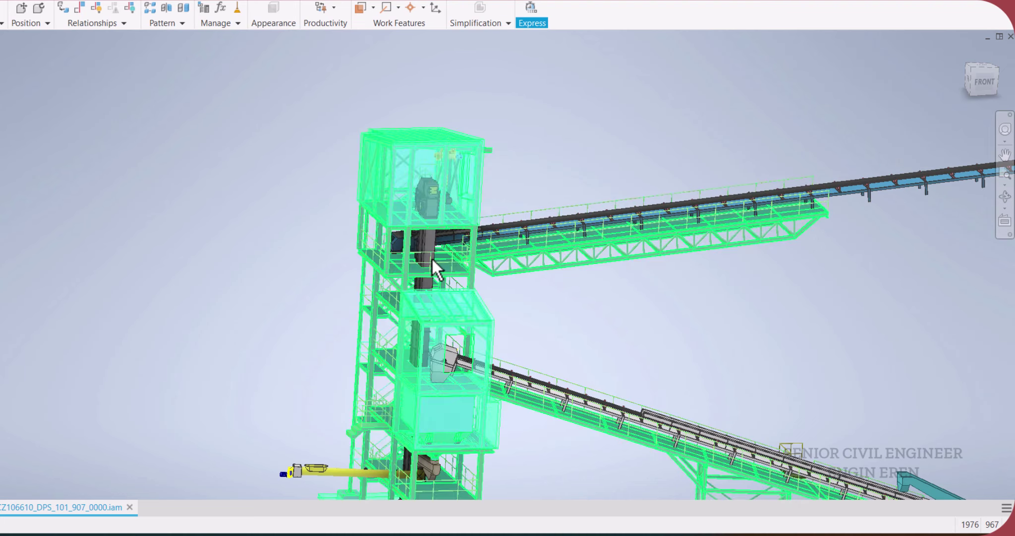
{"action": "scroll", "coordinate": [455, 250], "scroll_direction": "down", "scroll_amount": 5}
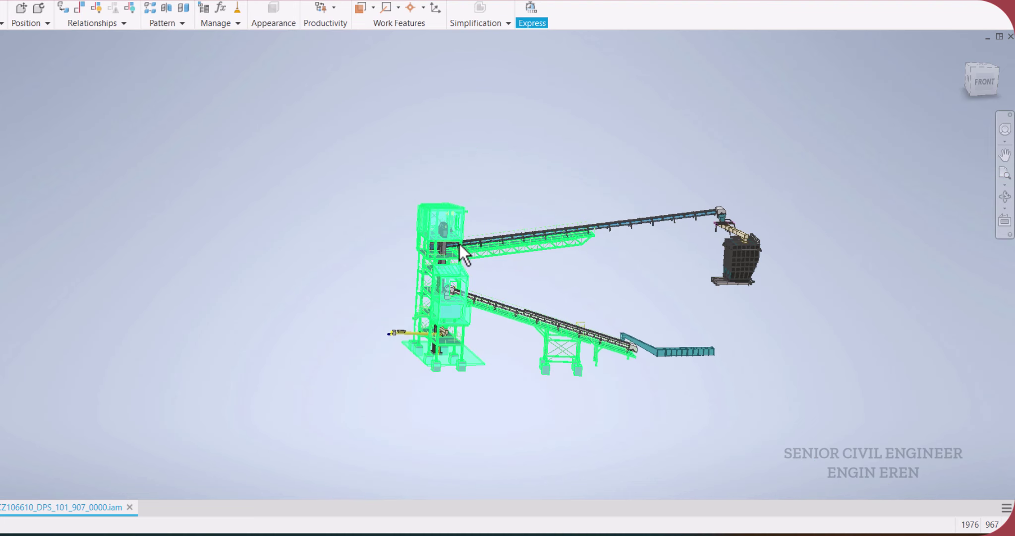
{"action": "scroll", "coordinate": [459, 245], "scroll_direction": "up", "scroll_amount": 3}
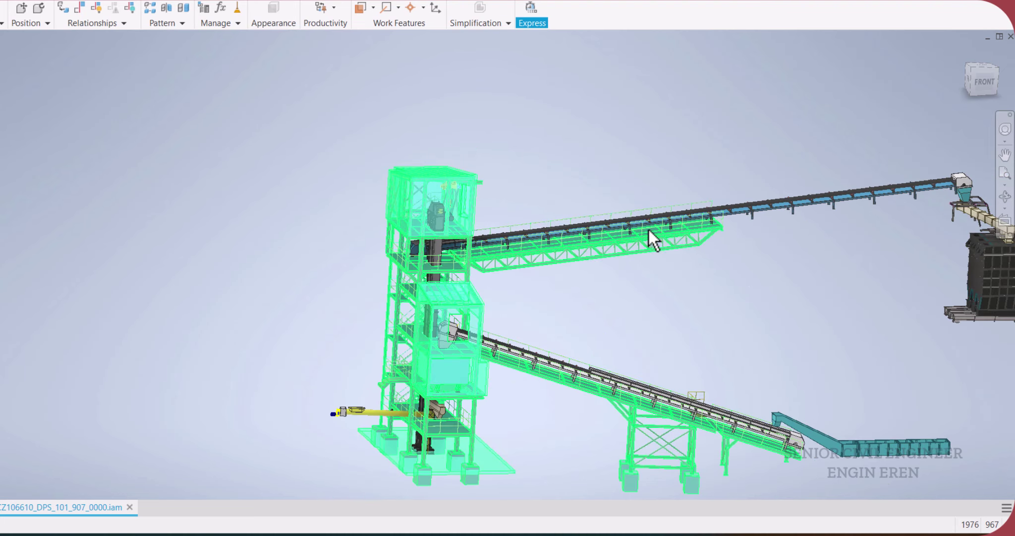
{"action": "scroll", "coordinate": [649, 230], "scroll_direction": "down", "scroll_amount": 3}
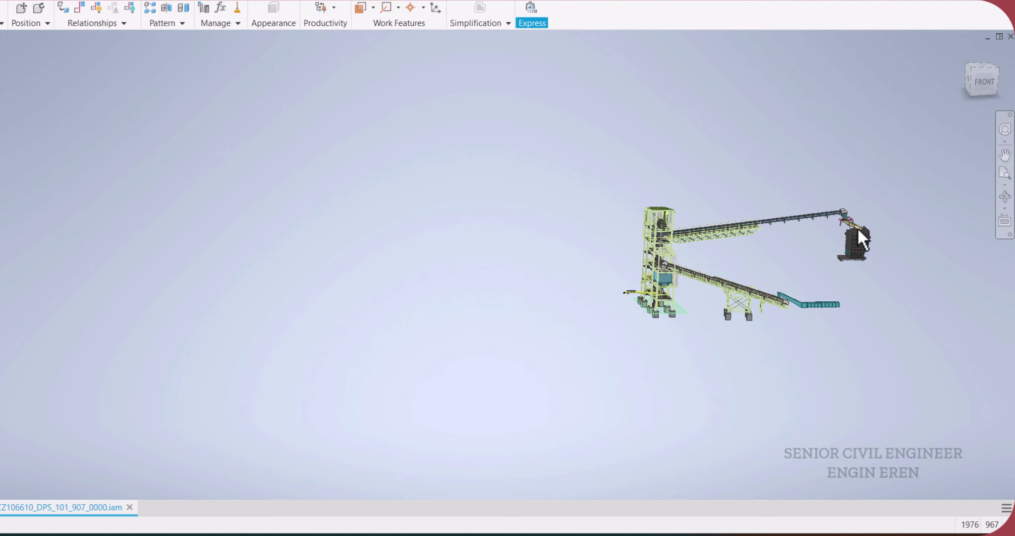
Step: Examine the upper conveyor's discharge at the silos and the equipment inside the lower levels of the steel tower
{"action": "scroll", "coordinate": [859, 228], "scroll_direction": "up", "scroll_amount": 1}
{"action": "scroll", "coordinate": [864, 230], "scroll_direction": "up", "scroll_amount": 3}
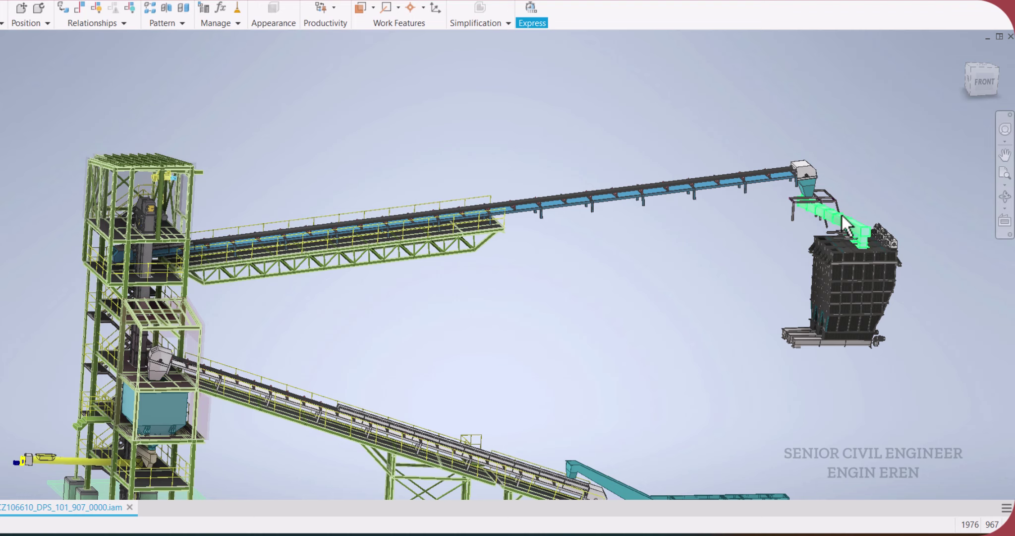
{"action": "scroll", "coordinate": [858, 222], "scroll_direction": "down", "scroll_amount": 2}
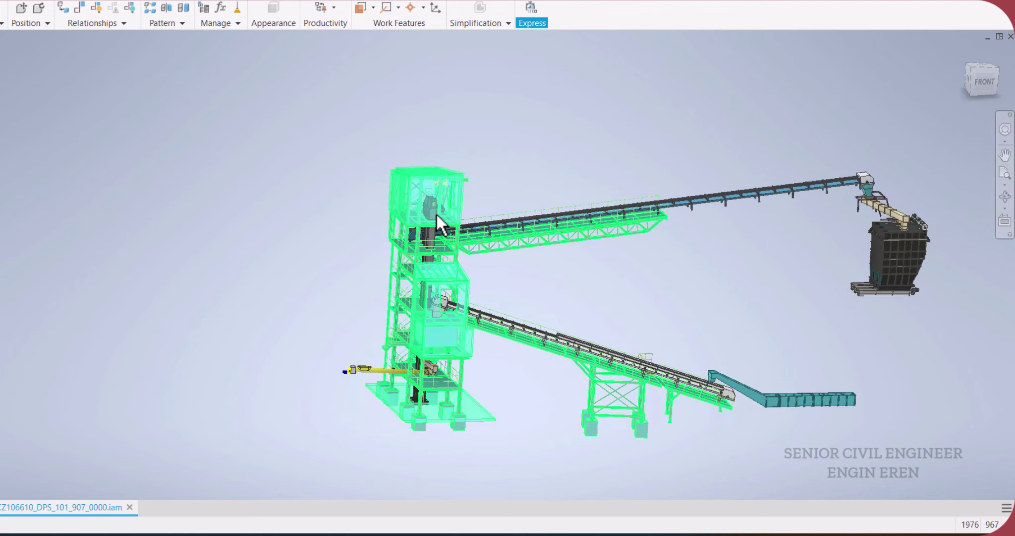
{"action": "scroll", "coordinate": [422, 278], "scroll_direction": "down", "scroll_amount": 3}
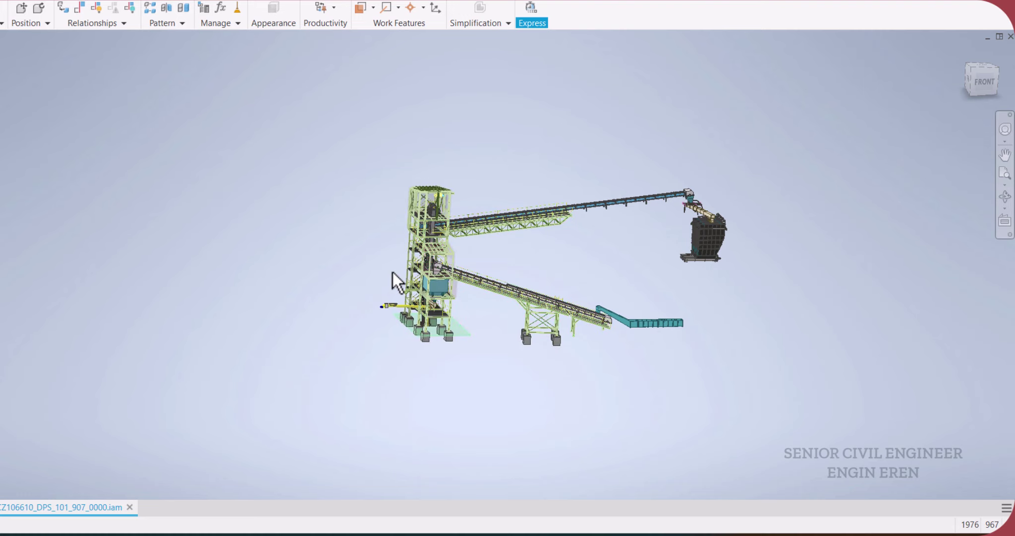
{"action": "scroll", "coordinate": [414, 263], "scroll_direction": "up", "scroll_amount": 2}
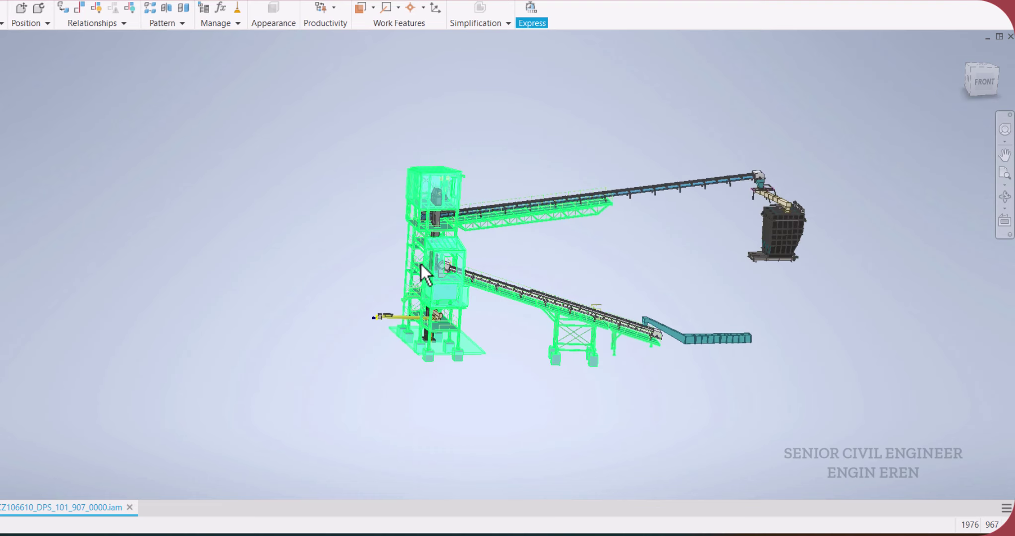
{"action": "middle_click_drag", "start_coordinate": [421, 263], "coordinate": [414, 301]}
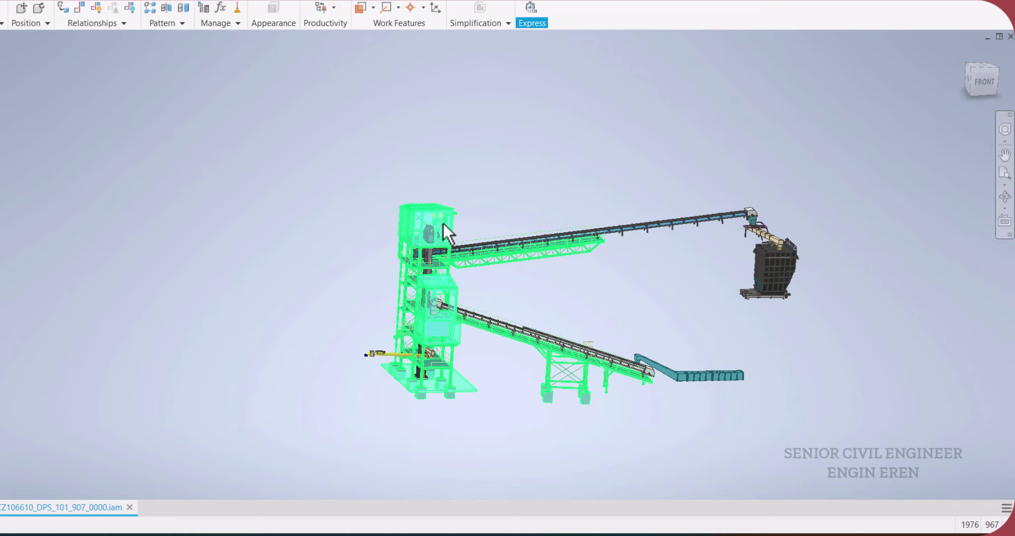
{"action": "scroll", "coordinate": [421, 277], "scroll_direction": "up", "scroll_amount": 1}
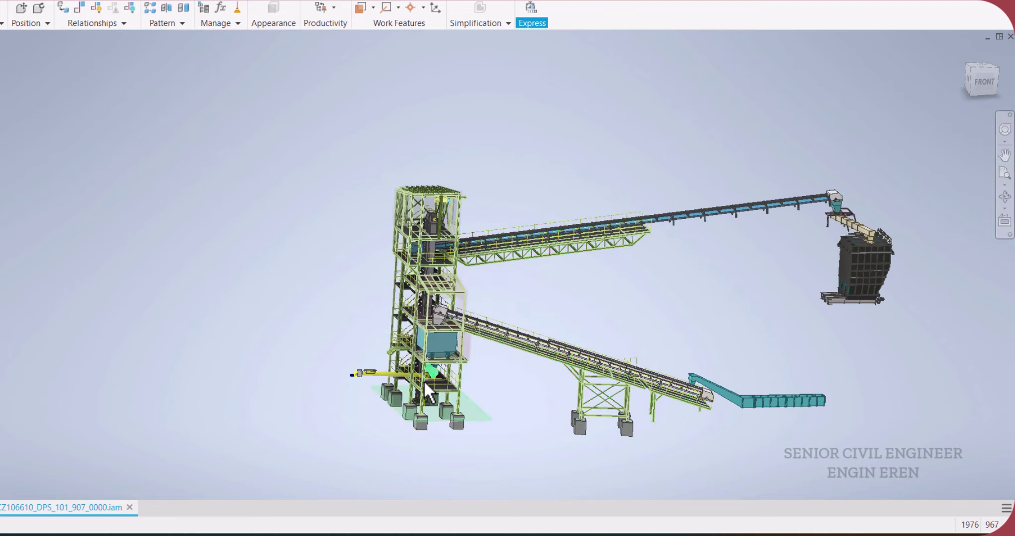
{"action": "mouse_move", "coordinate": [380, 392]}
{"action": "middle_mouse_down"}
{"action": "mouse_move", "coordinate": [411, 378]}
{"action": "mouse_move", "coordinate": [378, 377]}
{"action": "middle_mouse_up"}
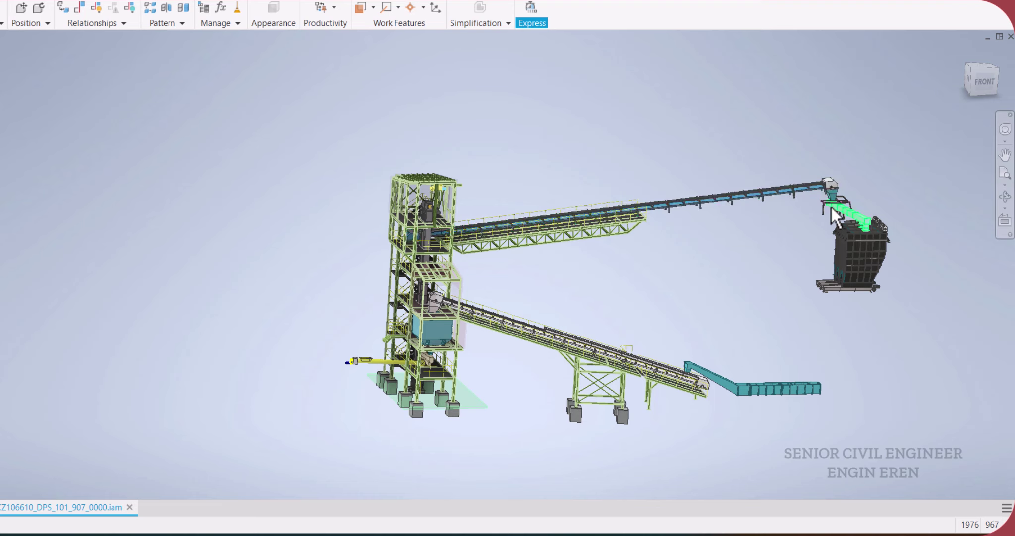
Step: Examine how the upper conveyor feeds the silos through the chute and the transfer conveyor at its far end
{"action": "left_click", "coordinate": [460, 229]}
{"action": "scroll", "coordinate": [836, 197], "scroll_direction": "down", "scroll_amount": 3}
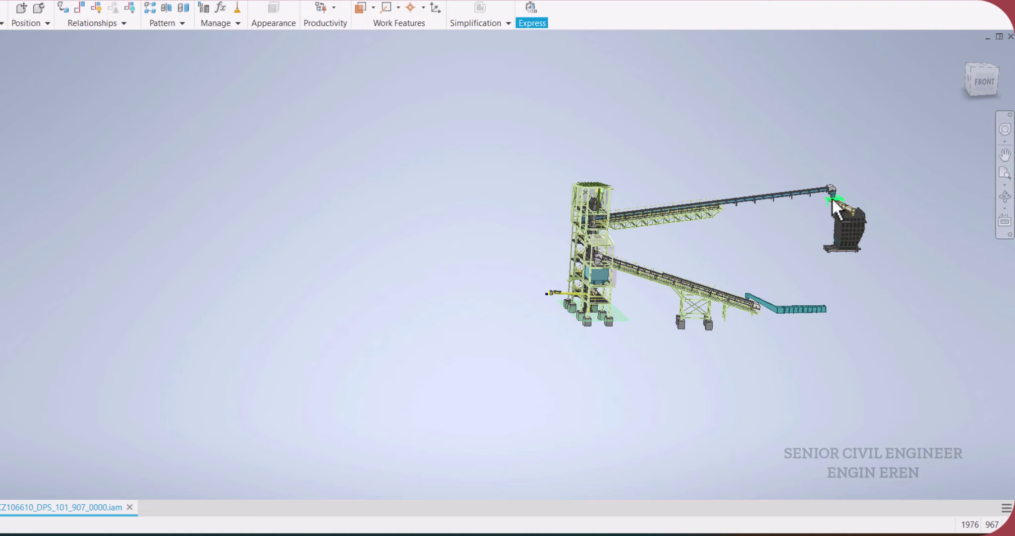
{"action": "scroll", "coordinate": [835, 197], "scroll_direction": "up", "scroll_amount": 4}
{"action": "scroll", "coordinate": [834, 201], "scroll_direction": "down", "scroll_amount": 2}
{"action": "scroll", "coordinate": [835, 200], "scroll_direction": "up", "scroll_amount": 5}
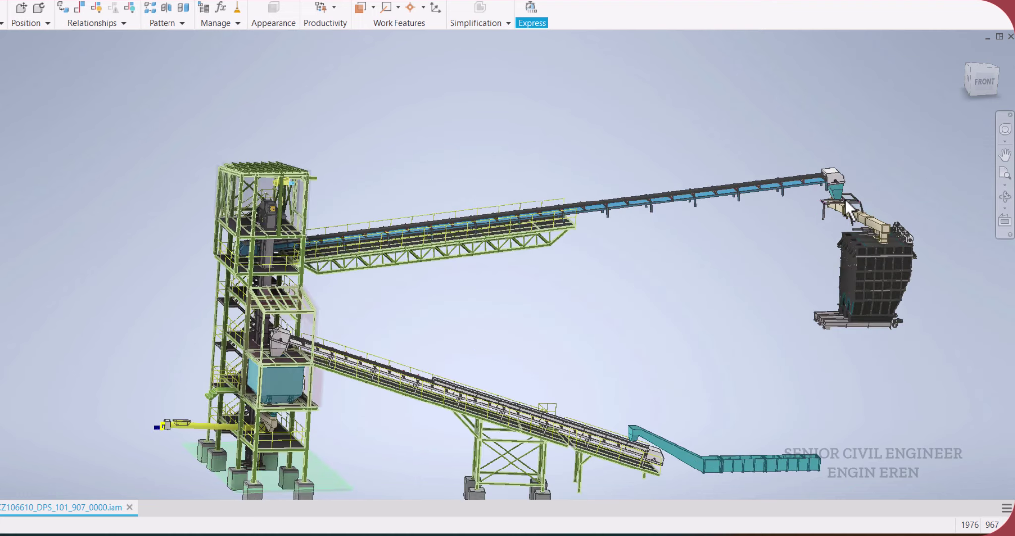
{"action": "middle_click_drag", "start_coordinate": [818, 229], "coordinate": [824, 170]}
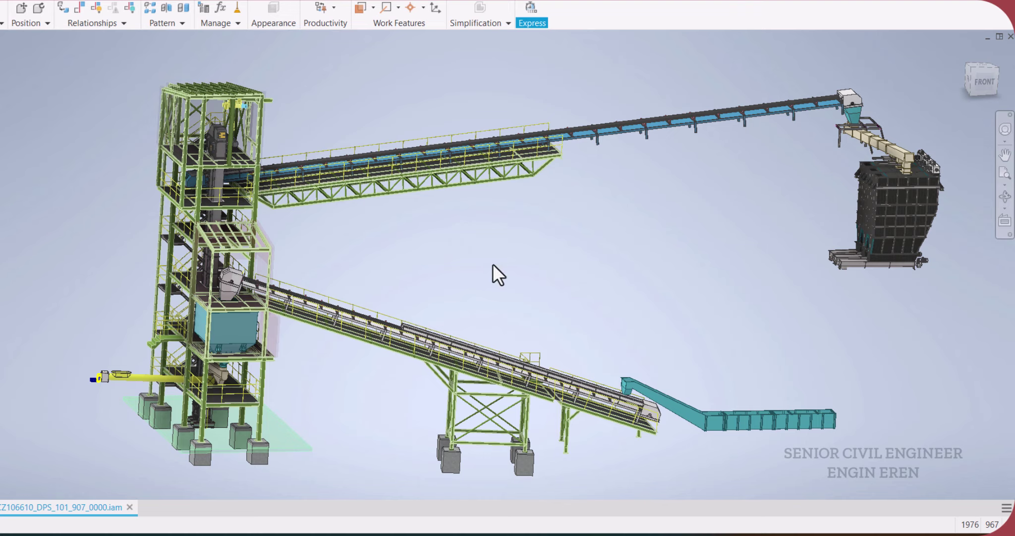
{"action": "middle_click_drag", "start_coordinate": [492, 264], "coordinate": [625, 275]}
{"action": "scroll", "coordinate": [377, 273], "scroll_direction": "down", "scroll_amount": 3}
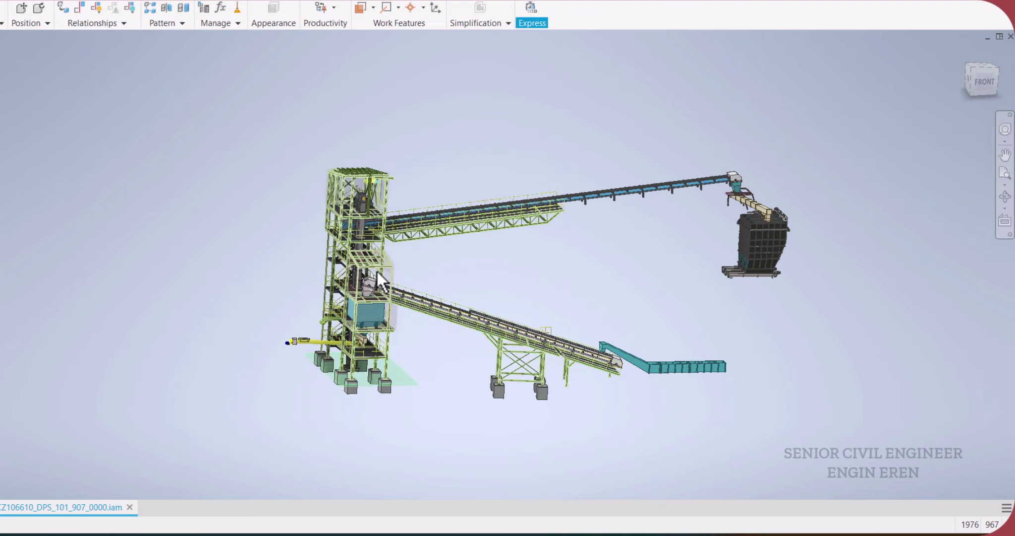
Step: Examine the vertical elevator inside the tower and the levels where the two inclined conveyors meet it
{"action": "scroll", "coordinate": [378, 272], "scroll_direction": "up", "scroll_amount": 4}
{"action": "scroll", "coordinate": [380, 236], "scroll_direction": "down", "scroll_amount": 4}
{"action": "scroll", "coordinate": [364, 238], "scroll_direction": "up", "scroll_amount": 2}
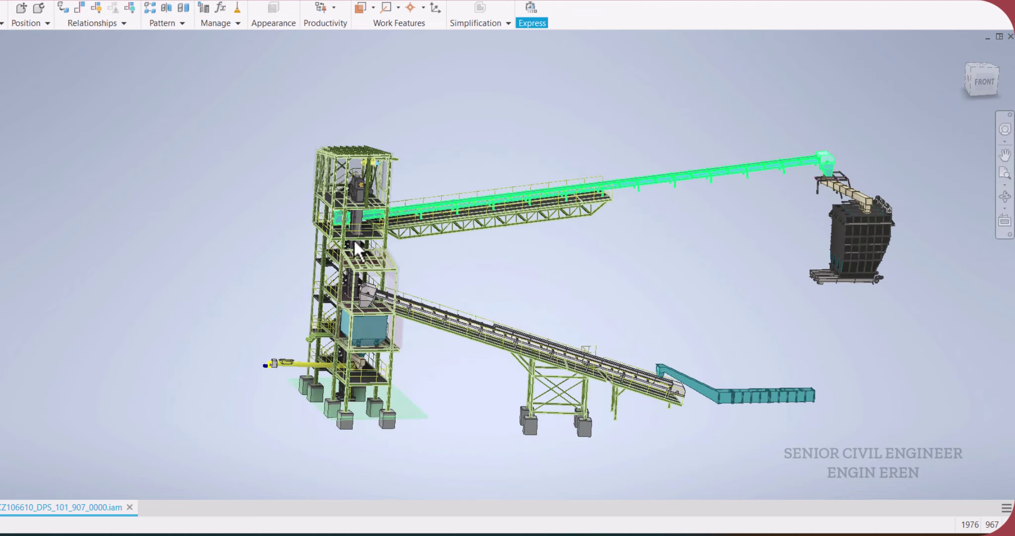
{"action": "scroll", "coordinate": [352, 228], "scroll_direction": "down", "scroll_amount": 2}
{"action": "left_click", "coordinate": [356, 213]}
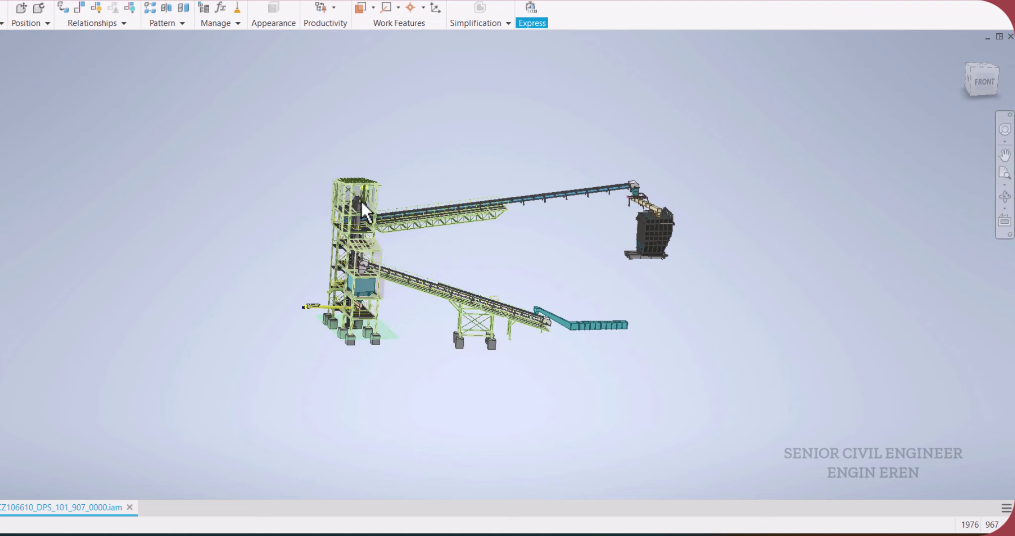
{"action": "middle_click_drag", "start_coordinate": [344, 236], "coordinate": [349, 256]}
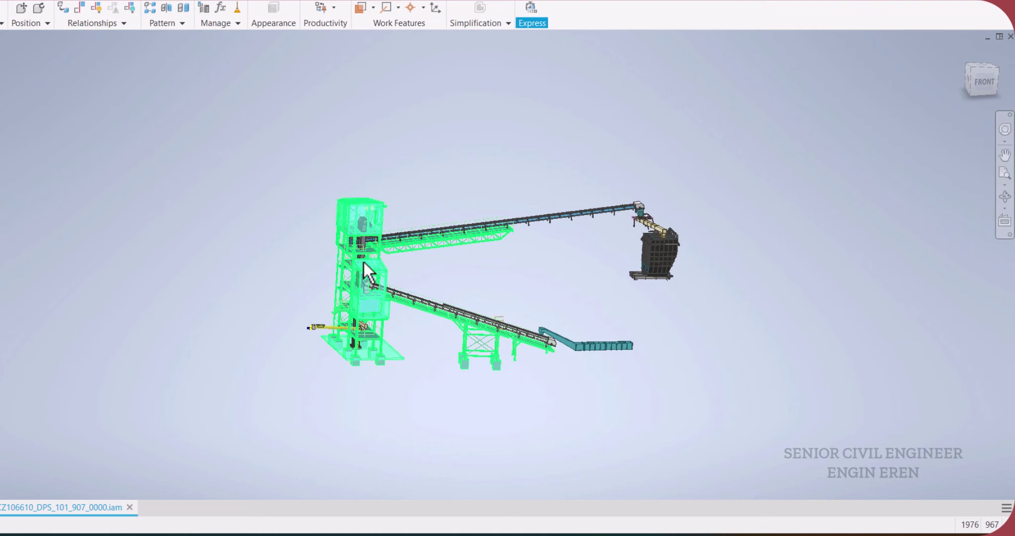
{"action": "mouse_move", "coordinate": [364, 262]}
{"action": "scroll", "coordinate": [377, 271], "scroll_direction": "up", "scroll_amount": 2}
{"action": "scroll", "coordinate": [362, 291], "scroll_direction": "up", "scroll_amount": 3}
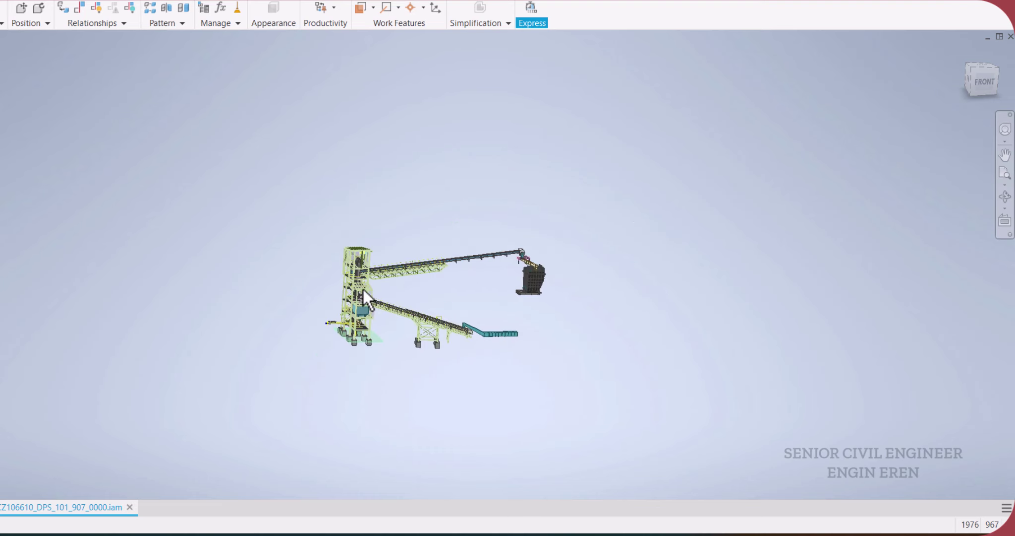
{"action": "mouse_move", "coordinate": [364, 289]}
{"action": "scroll", "coordinate": [340, 293], "scroll_direction": "up", "scroll_amount": 8}
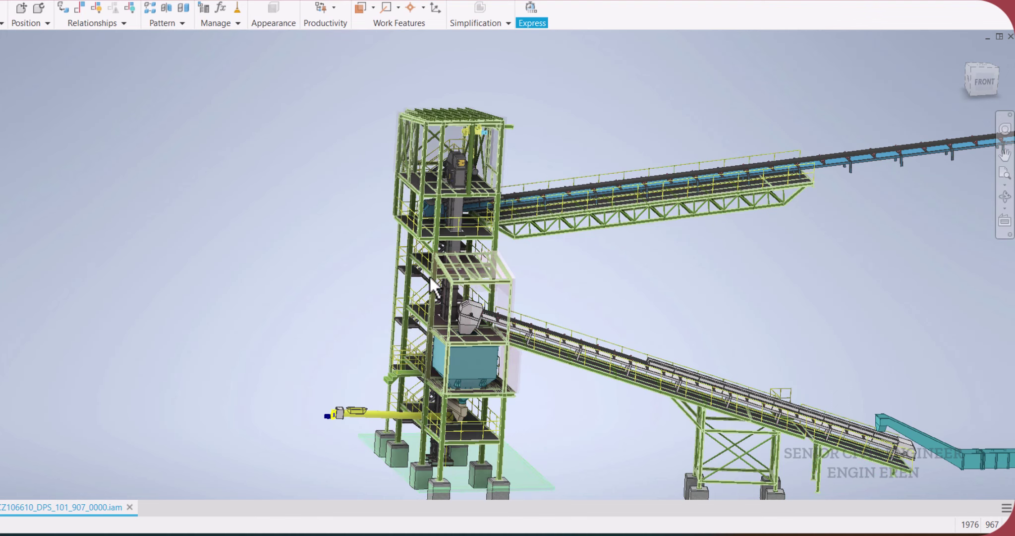
{"action": "scroll", "coordinate": [744, 198], "scroll_direction": "down", "scroll_amount": 3}
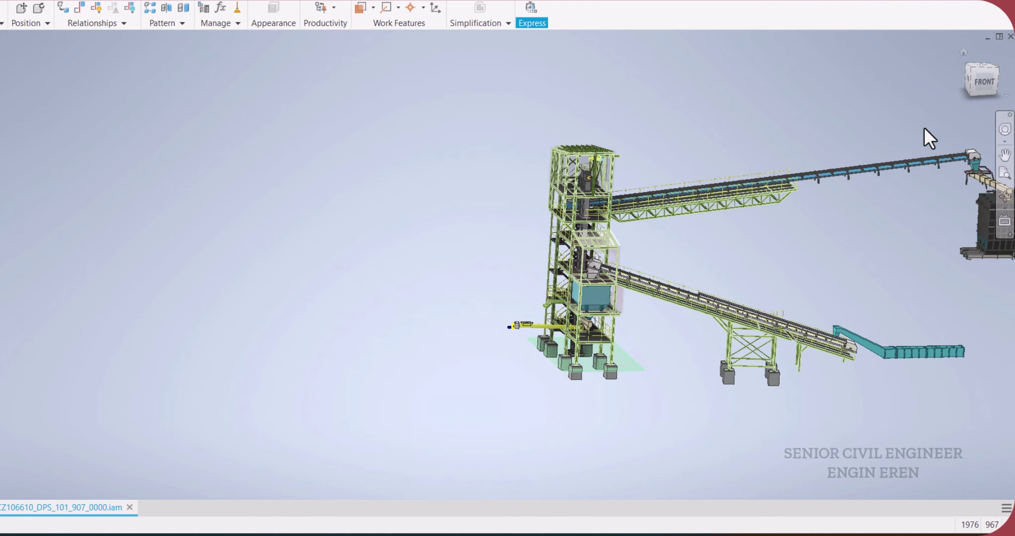
Step: View the plant from the left side and examine the vertical elevator's base between the tower foundations
{"action": "left_click", "coordinate": [967, 78]}
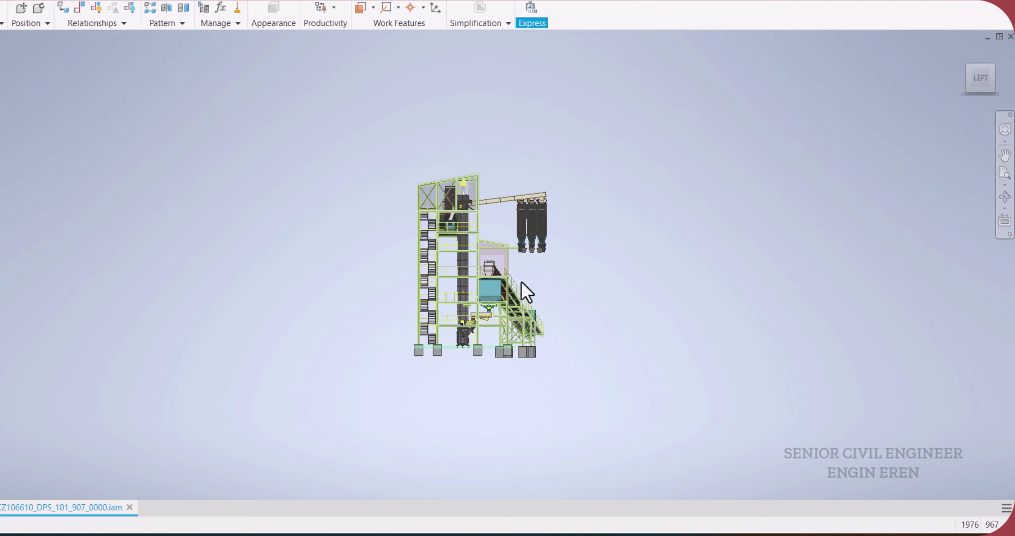
{"action": "scroll", "coordinate": [452, 369], "scroll_direction": "down", "scroll_amount": 1}
{"action": "scroll", "coordinate": [451, 372], "scroll_direction": "up", "scroll_amount": 5}
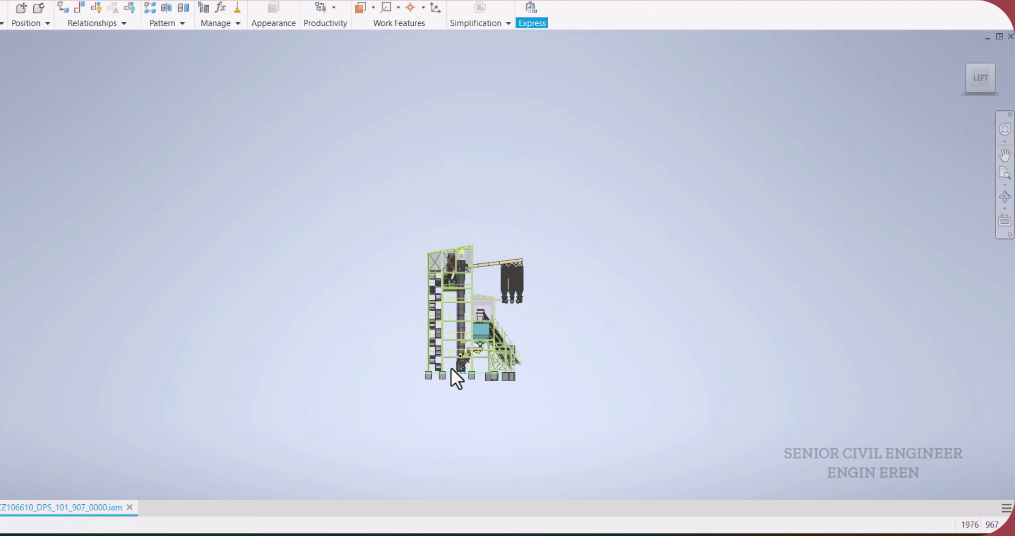
{"action": "middle_click_drag", "start_coordinate": [457, 358], "coordinate": [456, 326]}
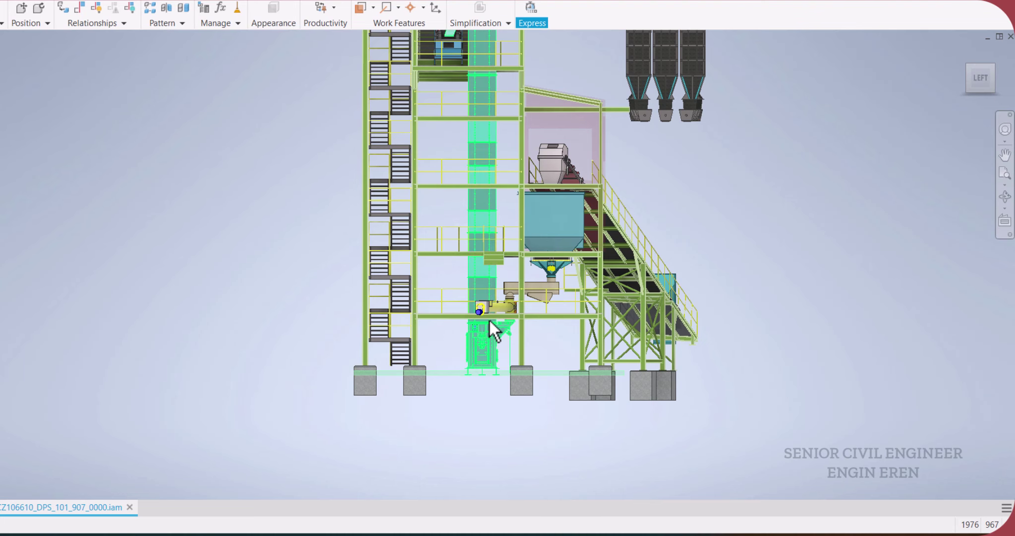
{"action": "scroll", "coordinate": [490, 327], "scroll_direction": "up", "scroll_amount": 3}
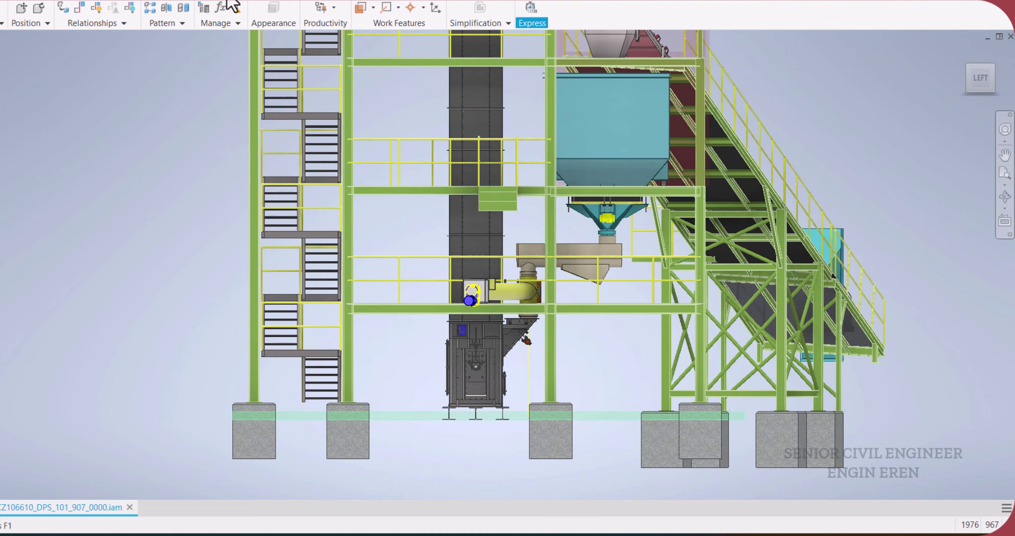
{"action": "left_click", "coordinate": [297, 0]}
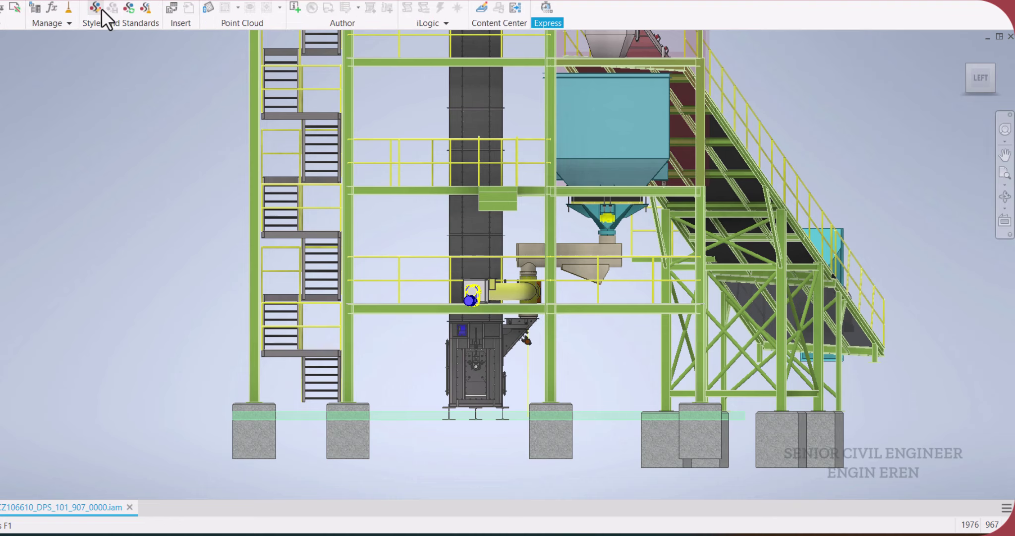
Step: Change the ribbon appearance to the expanded layout with full-size command icons
{"action": "right_click", "coordinate": [633, 13]}
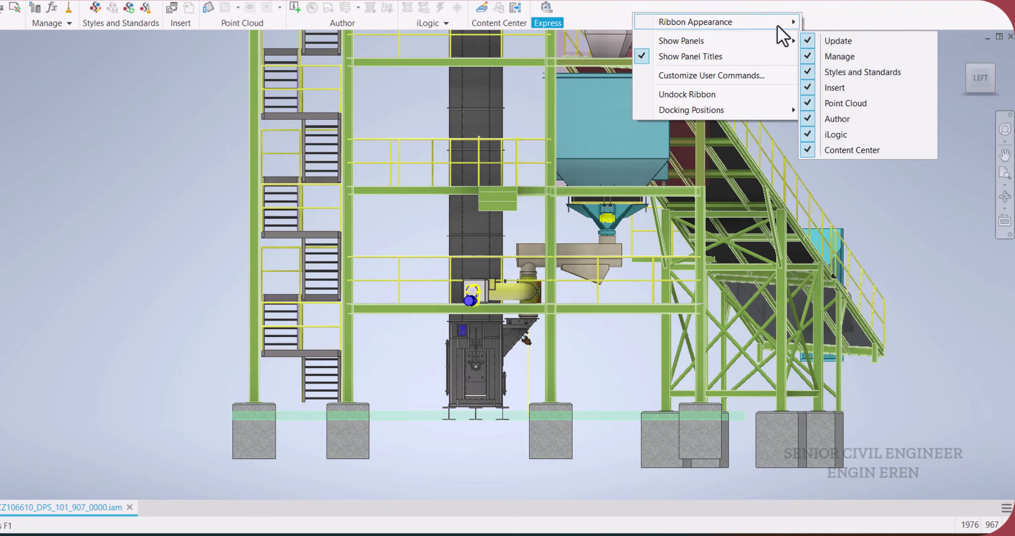
{"action": "mouse_move", "coordinate": [783, 21]}
{"action": "left_click", "coordinate": [843, 83]}
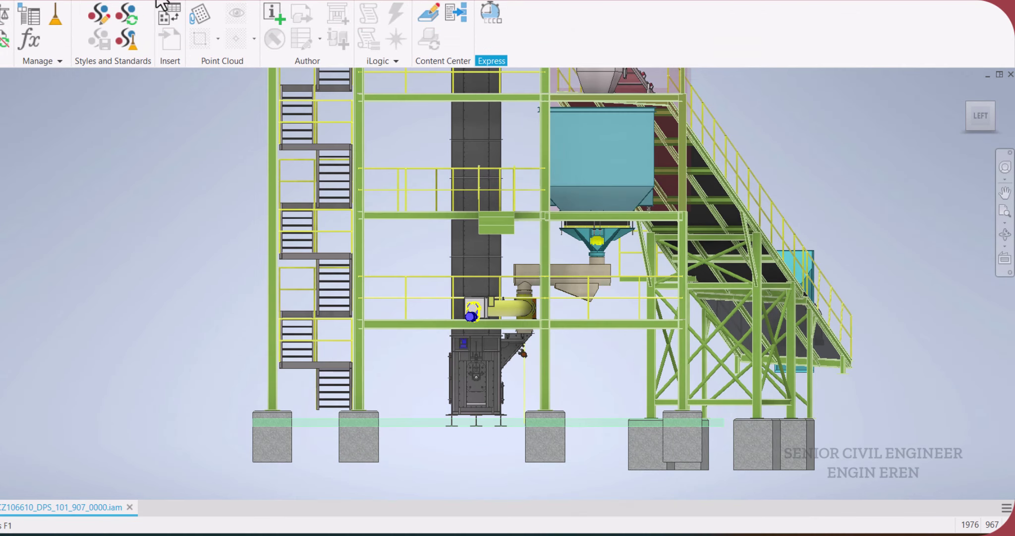
Step: Measure the distance from the lowest platform beam's upper edge to the top edge of the tower foundation beside the vertical elevator
{"action": "left_click", "coordinate": [256, 0]}
{"action": "left_click", "coordinate": [256, 0]}
{"action": "left_click", "coordinate": [1, 24]}
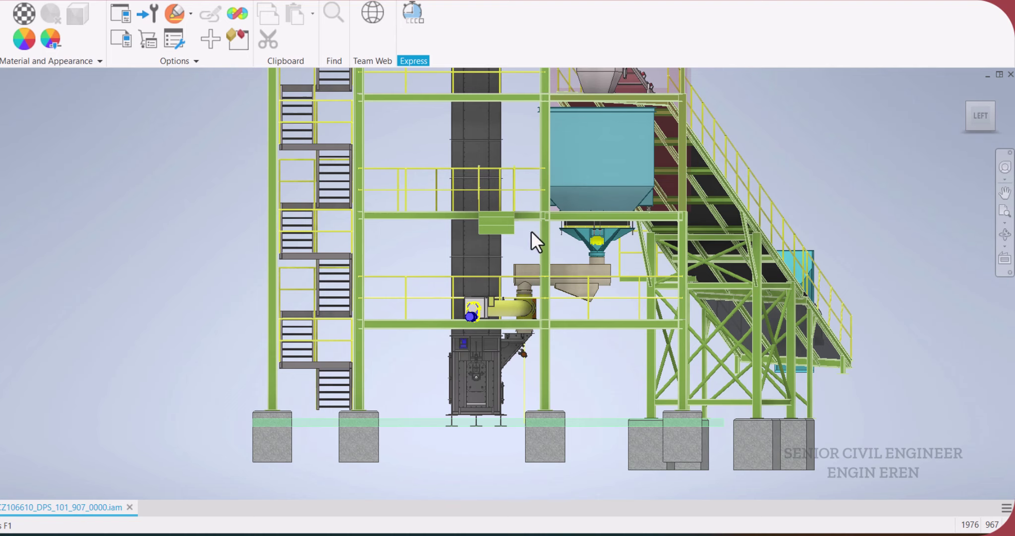
{"action": "scroll", "coordinate": [542, 329], "scroll_direction": "up", "scroll_amount": 5}
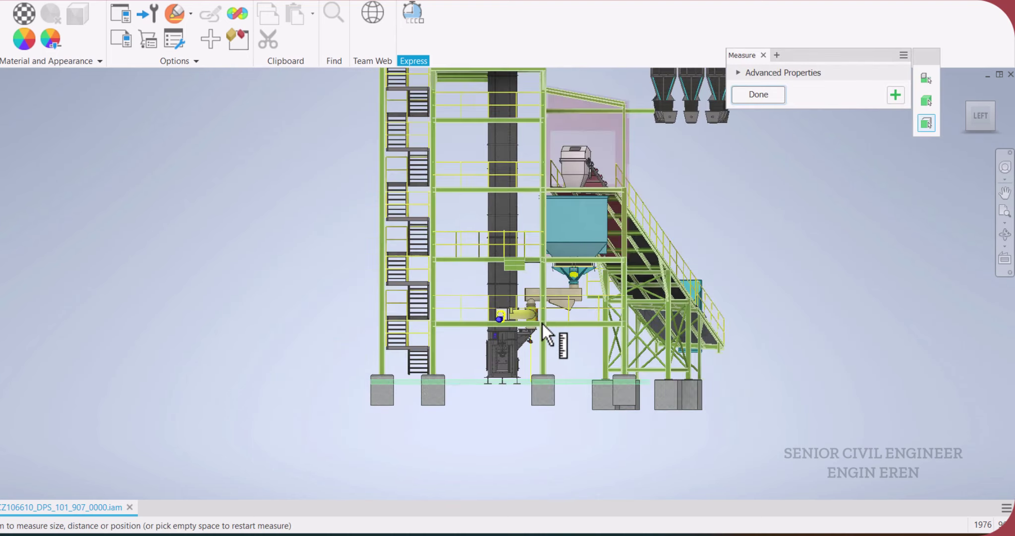
{"action": "scroll", "coordinate": [542, 328], "scroll_direction": "down", "scroll_amount": 5}
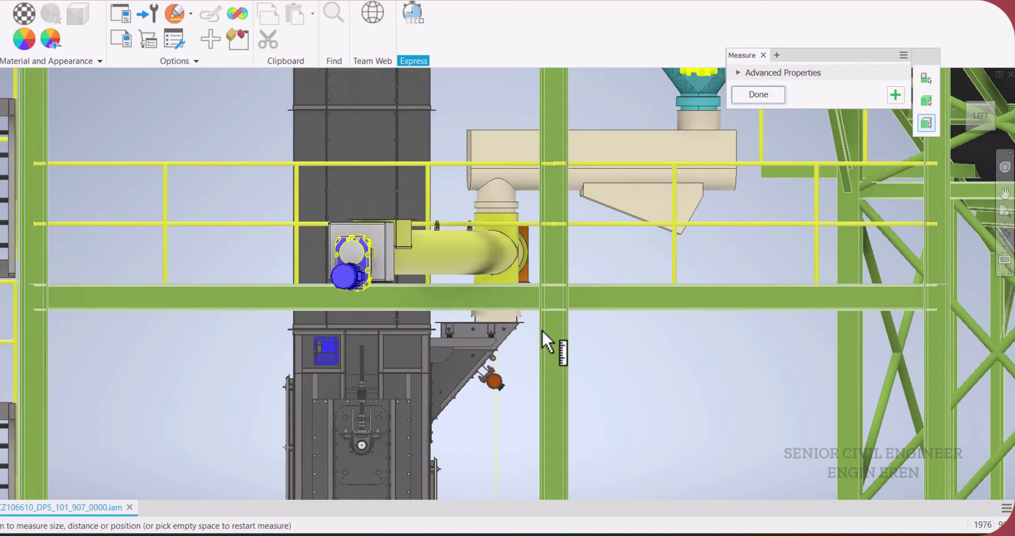
{"action": "left_click", "coordinate": [538, 285]}
{"action": "scroll", "coordinate": [545, 228], "scroll_direction": "up", "scroll_amount": 1}
{"action": "scroll", "coordinate": [544, 355], "scroll_direction": "down", "scroll_amount": 5}
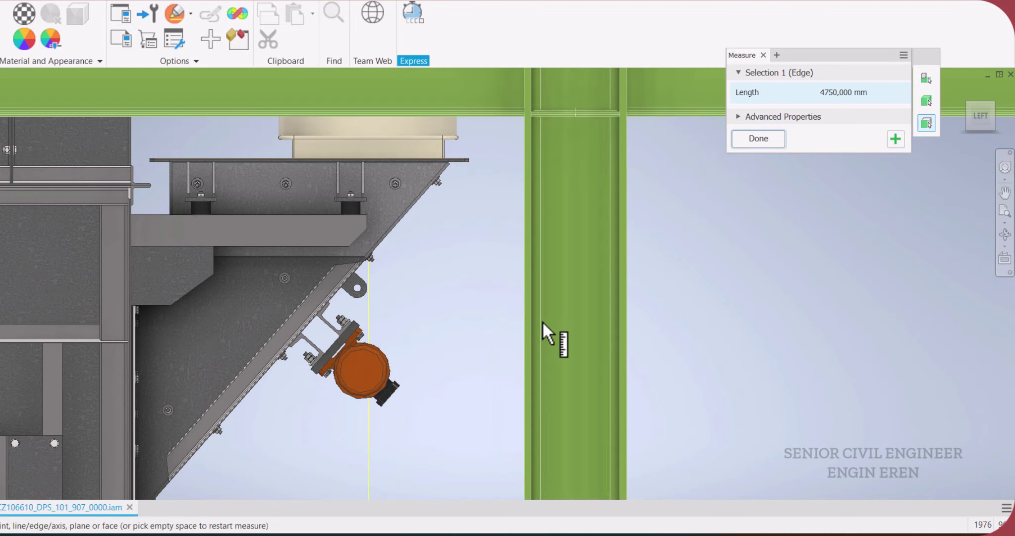
{"action": "scroll", "coordinate": [549, 335], "scroll_direction": "up", "scroll_amount": 5}
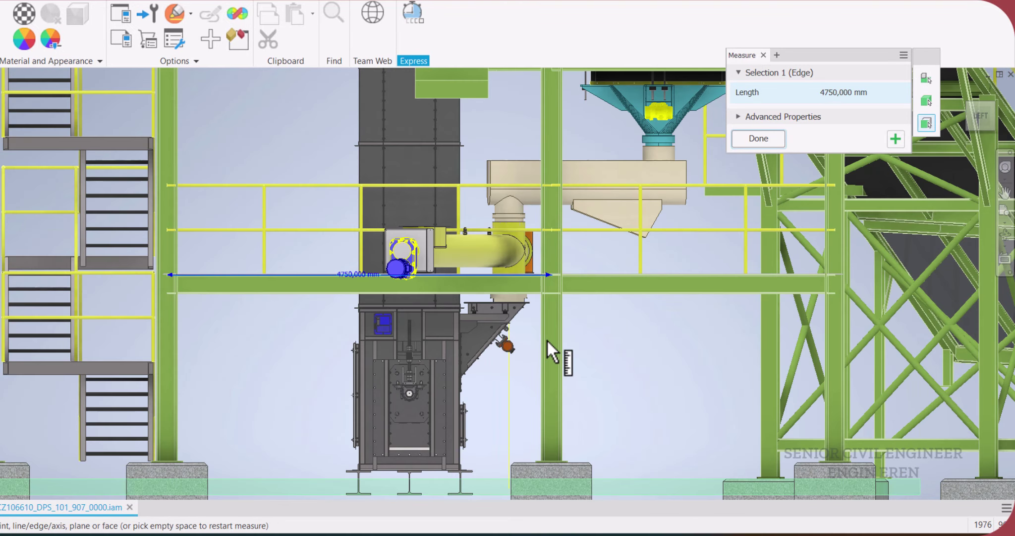
{"action": "left_click", "coordinate": [526, 461]}
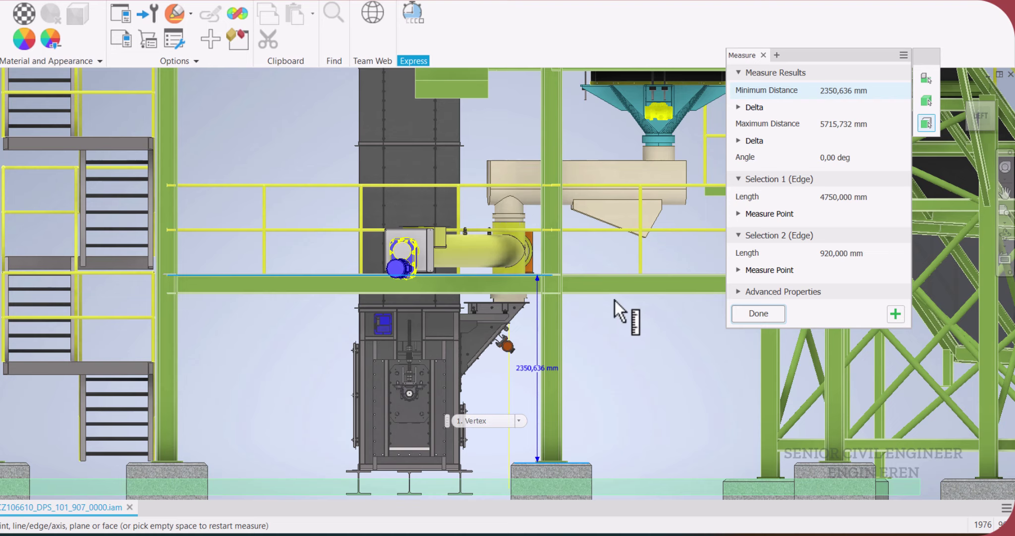
{"action": "scroll", "coordinate": [495, 322], "scroll_direction": "down", "scroll_amount": 4}
{"action": "scroll", "coordinate": [498, 291], "scroll_direction": "up", "scroll_amount": 8}
{"action": "middle_click_drag", "start_coordinate": [518, 242], "coordinate": [504, 355]}
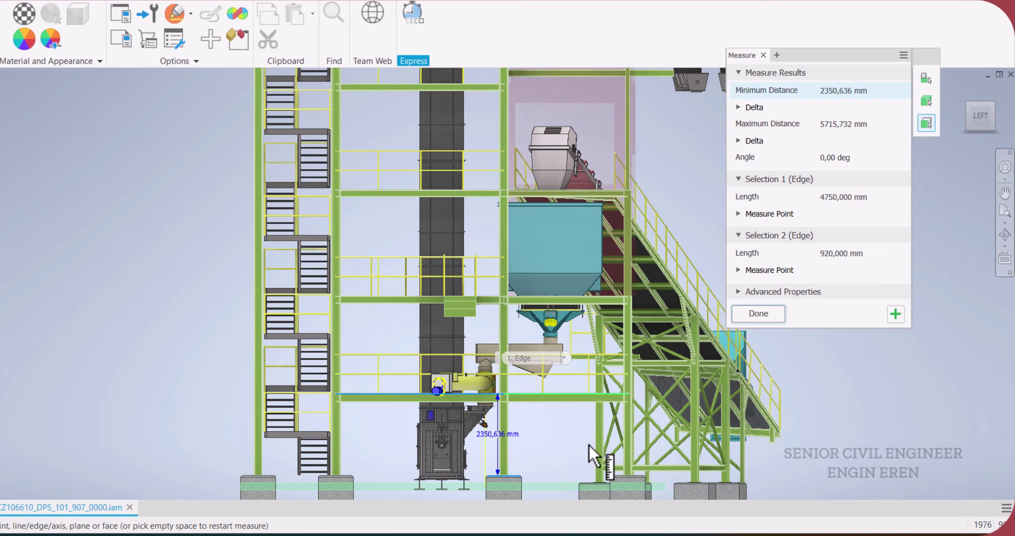
{"action": "scroll", "coordinate": [582, 384], "scroll_direction": "down", "scroll_amount": 6}
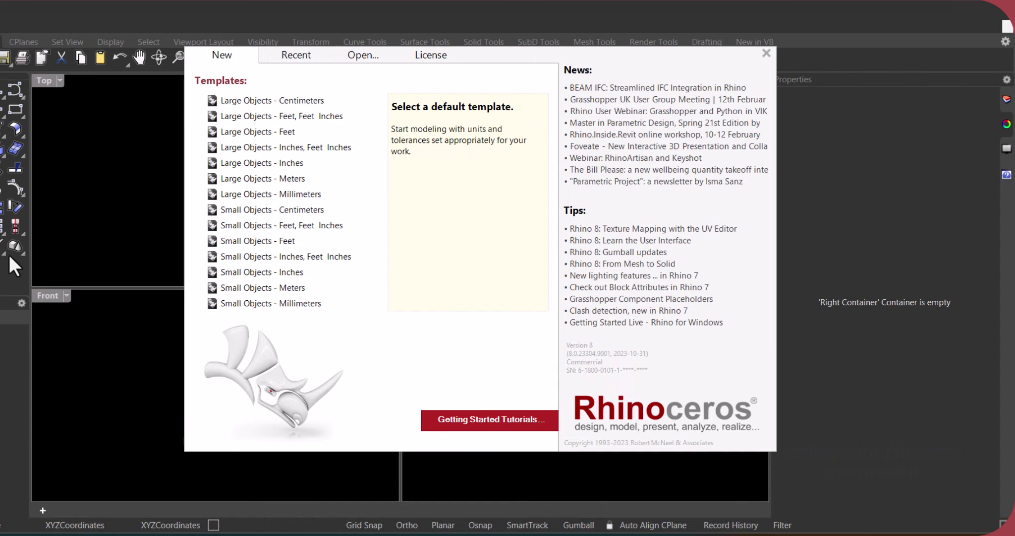
Step: Switch to Rhino, dismiss the template selection and begin a polyline near the origin with a 500 mm vertical segment
{"action": "left_click", "coordinate": [107, 220]}
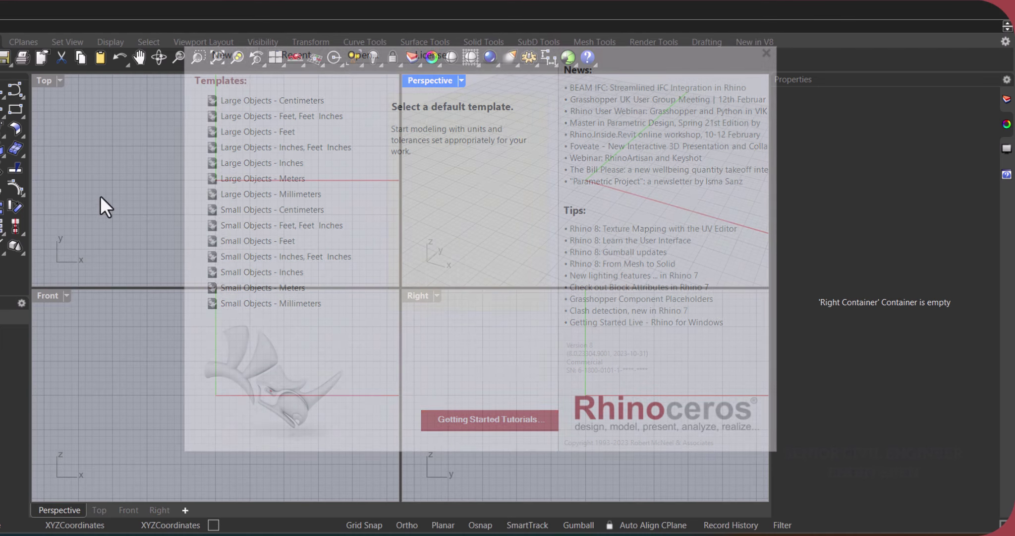
{"action": "left_click", "coordinate": [15, 89]}
{"action": "left_click", "coordinate": [586, 182]}
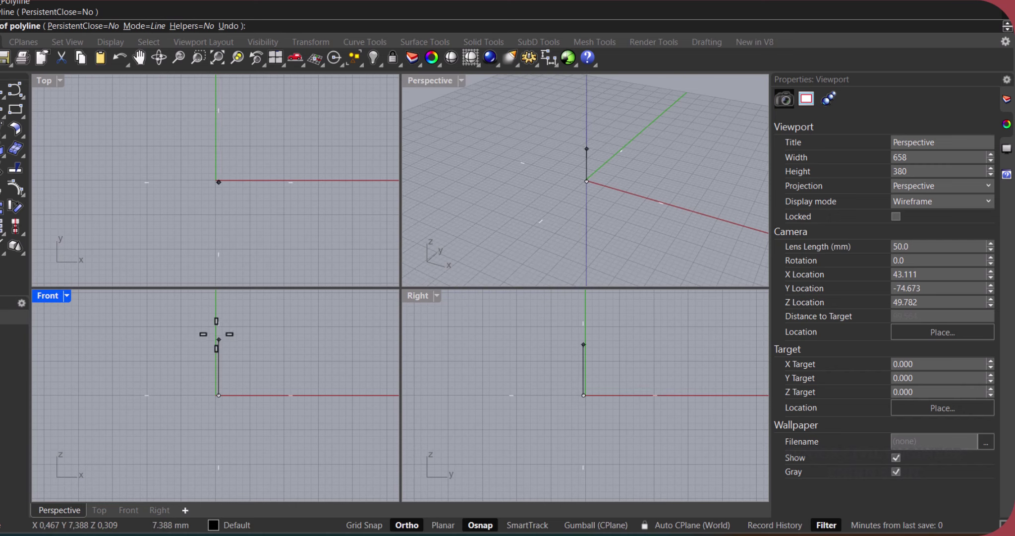
{"action": "type", "text": "500"}
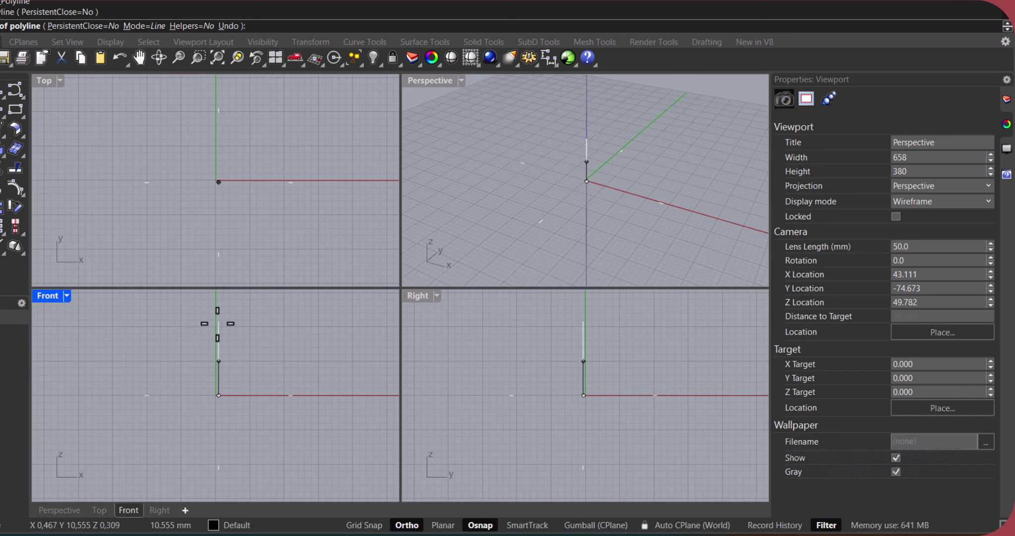
{"action": "key", "text": "Return"}
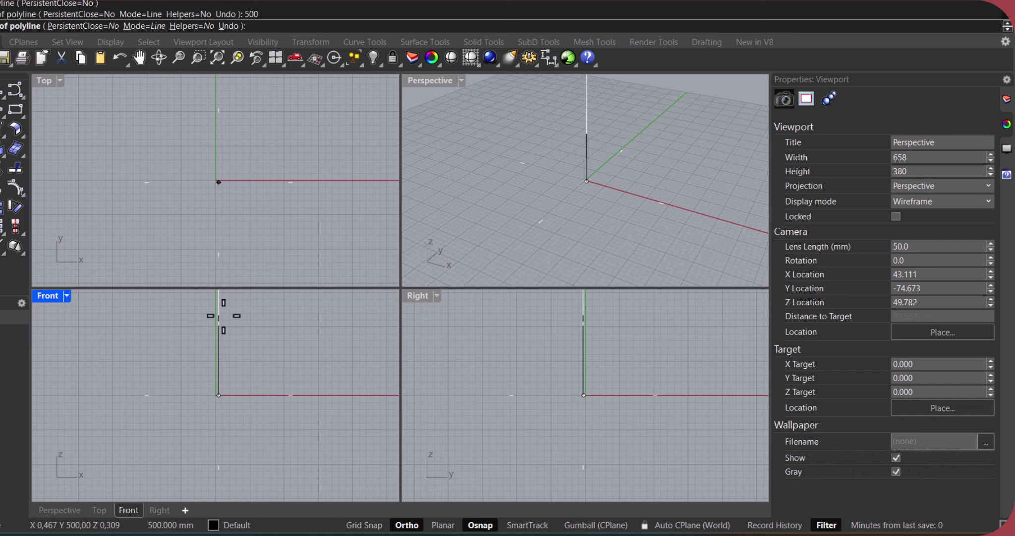
{"action": "type", "text": "500"}
{"action": "key", "text": "Return"}
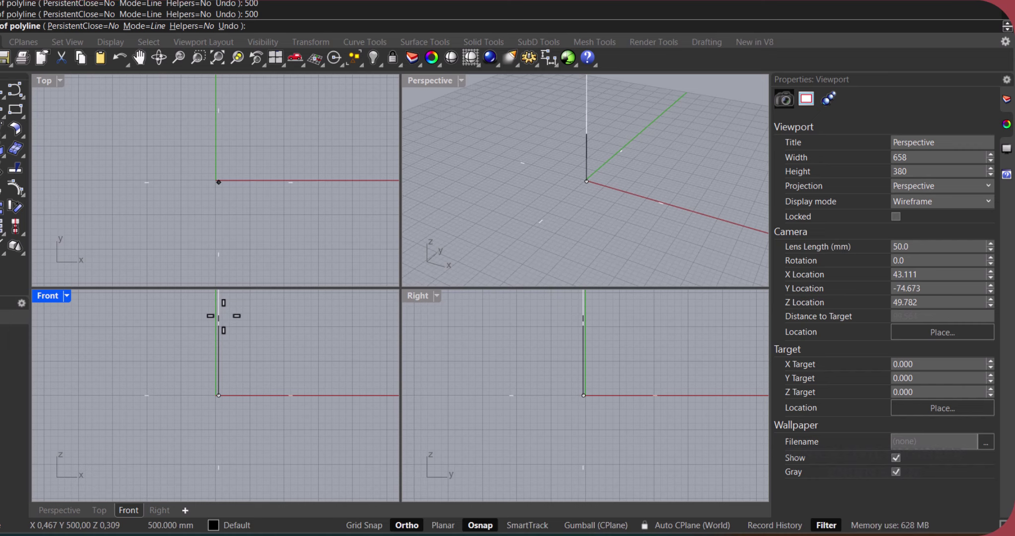
{"action": "scroll", "coordinate": [566, 234], "scroll_direction": "down", "scroll_amount": 1}
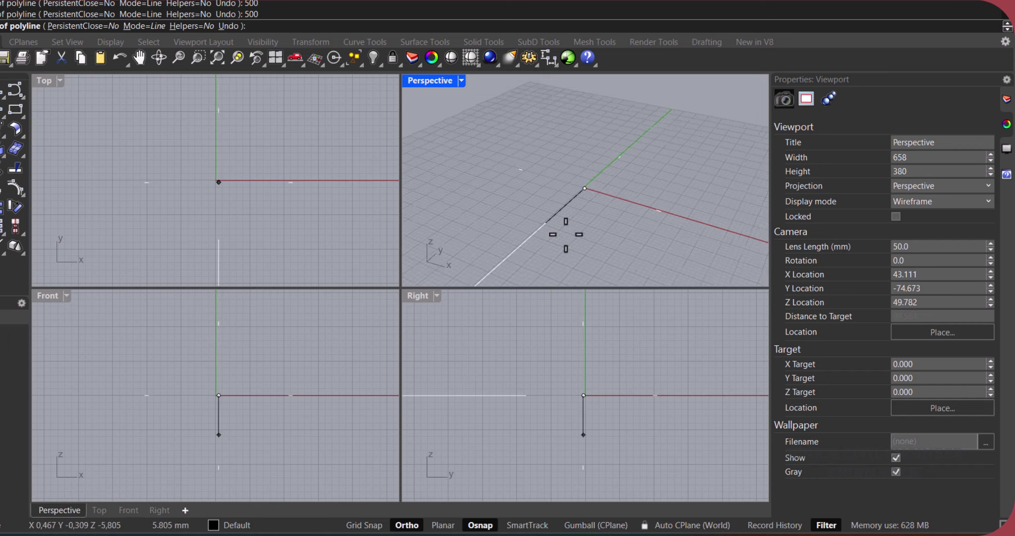
{"action": "scroll", "coordinate": [566, 234], "scroll_direction": "down", "scroll_amount": 5}
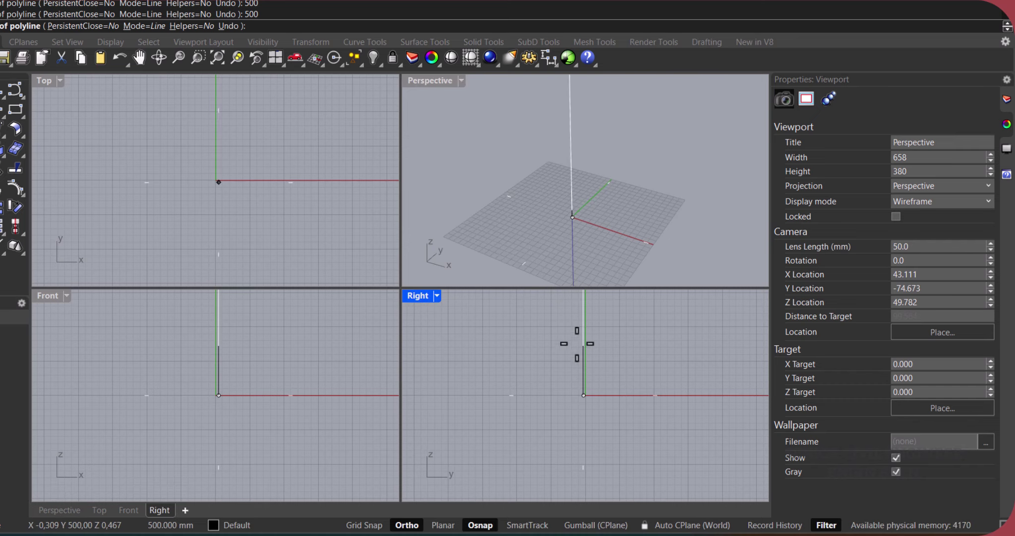
{"action": "left_click", "coordinate": [570, 341]}
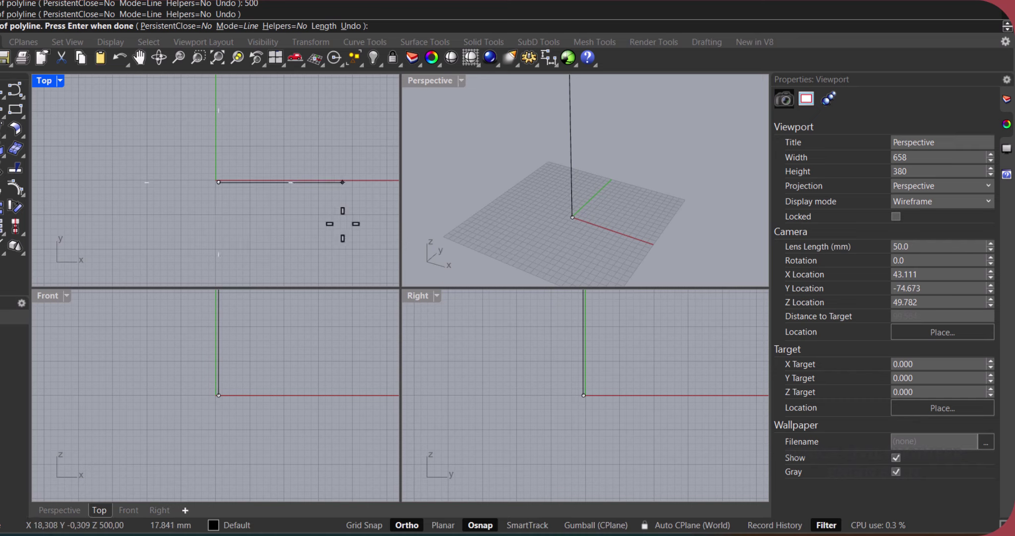
Step: Add a horizontal polyline segment about 2377 mm long, parallel to the Y axis, from the vertical segment's upper end
{"action": "scroll", "coordinate": [549, 200], "scroll_direction": "down", "scroll_amount": 3}
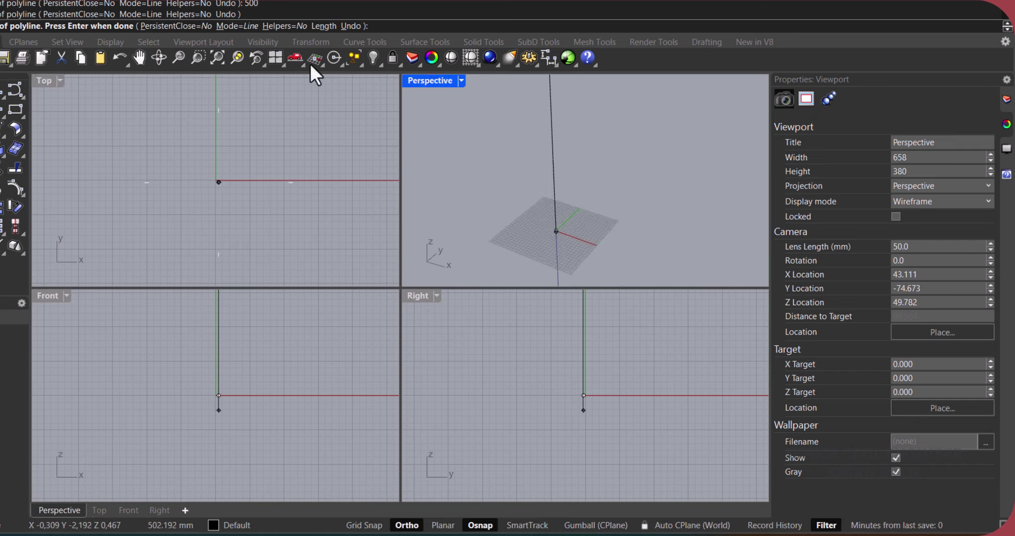
{"action": "scroll", "coordinate": [227, 332], "scroll_direction": "down", "scroll_amount": 1}
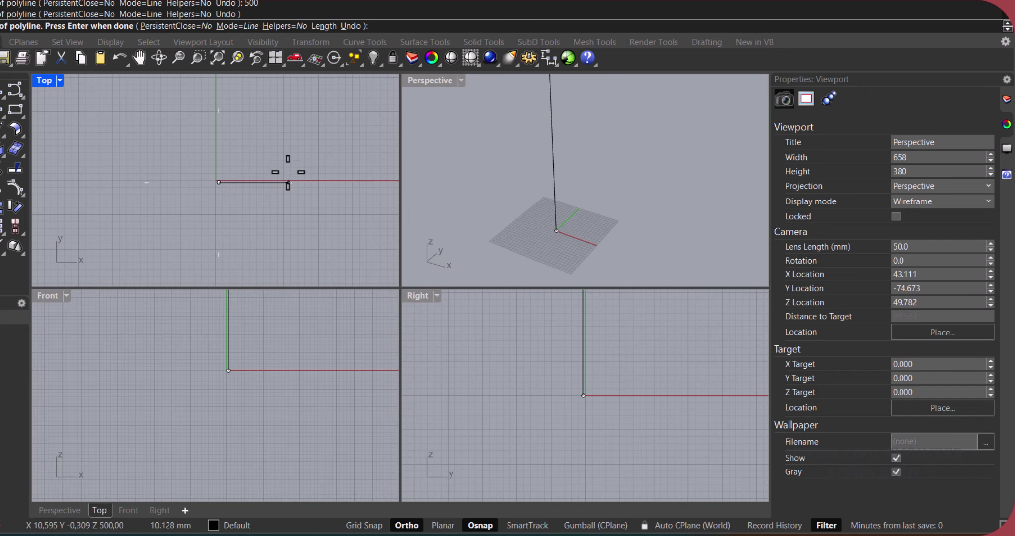
{"action": "scroll", "coordinate": [211, 415], "scroll_direction": "up", "scroll_amount": 1}
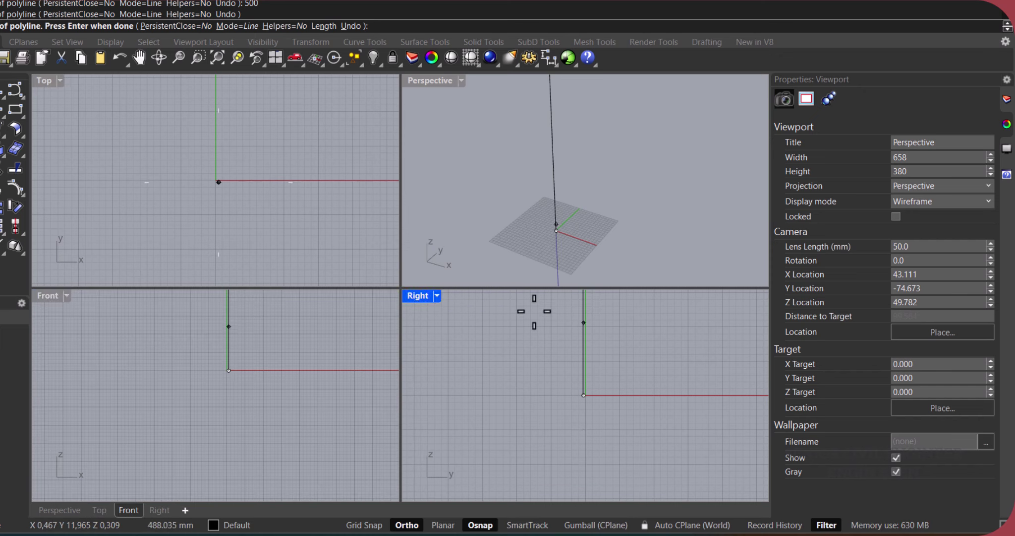
{"action": "scroll", "coordinate": [583, 404], "scroll_direction": "down", "scroll_amount": 5}
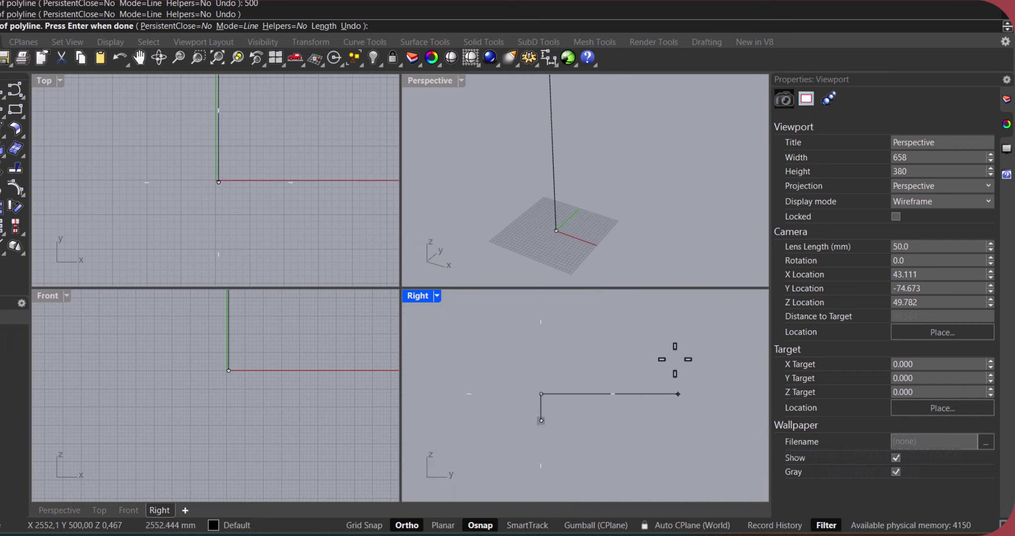
{"action": "left_click", "coordinate": [669, 393]}
Step: Extend the polyline with three horizontal segments at right angles, about 1482, 1904 and 757 mm long
{"action": "scroll", "coordinate": [615, 164], "scroll_direction": "down", "scroll_amount": 5}
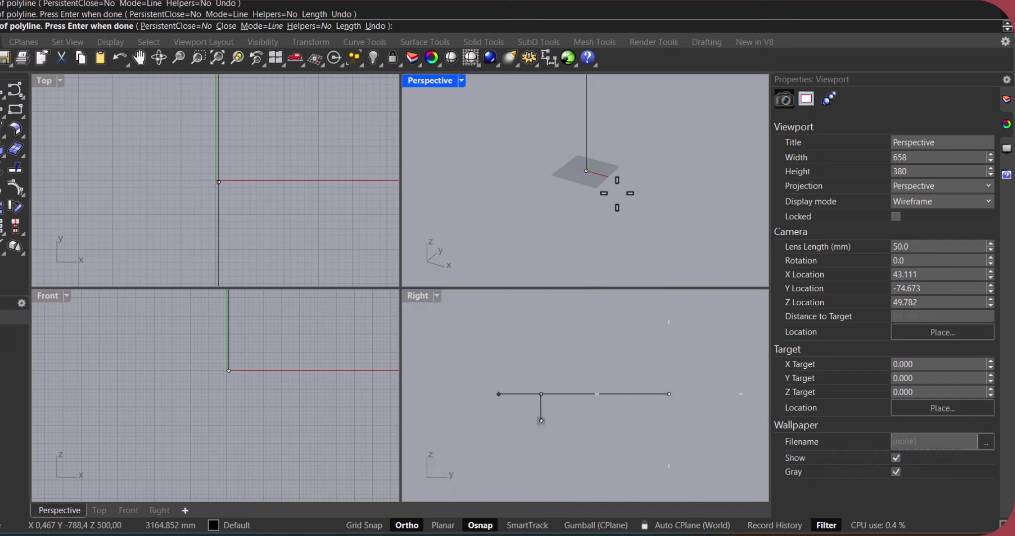
{"action": "scroll", "coordinate": [464, 170], "scroll_direction": "down", "scroll_amount": 3}
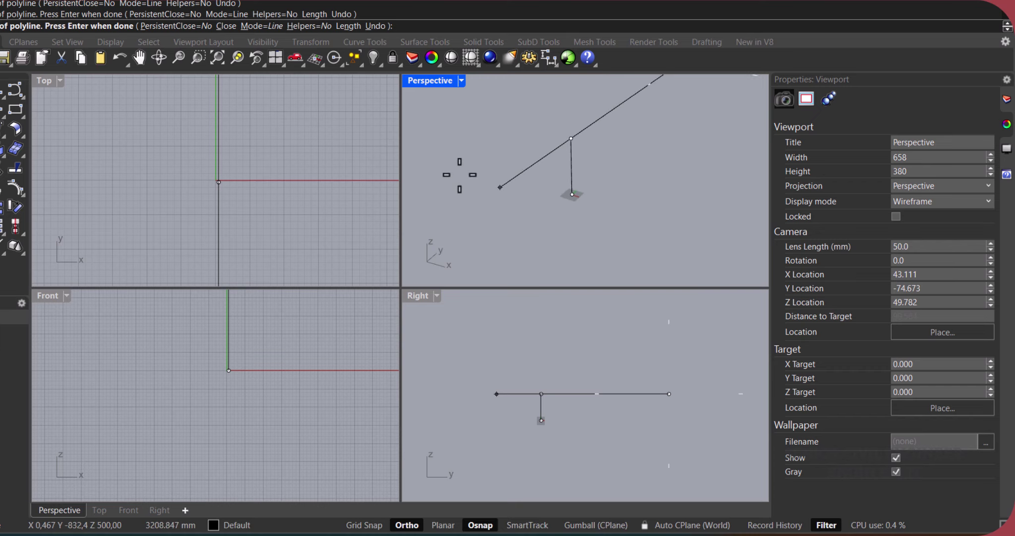
{"action": "left_click", "coordinate": [684, 142]}
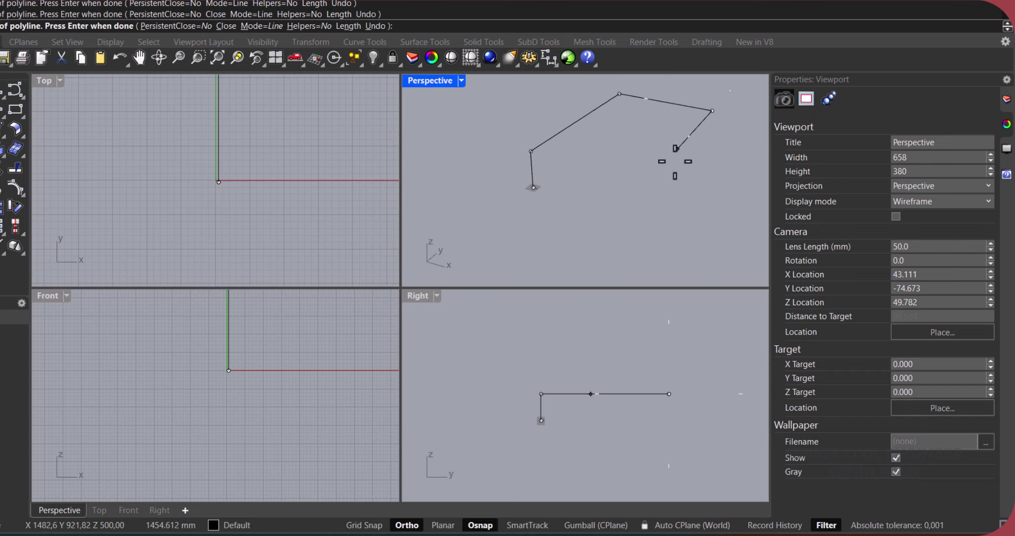
{"action": "left_click", "coordinate": [612, 157]}
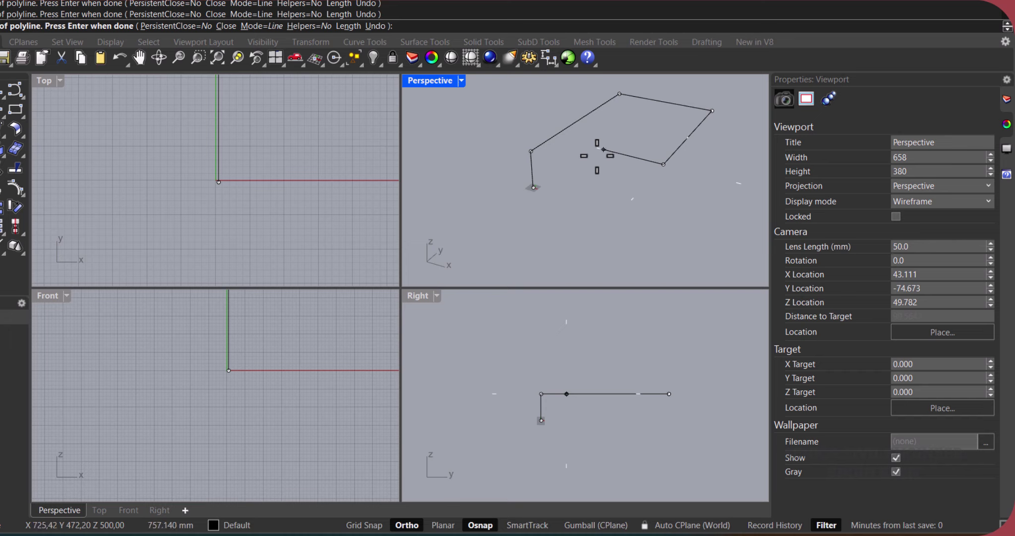
{"action": "left_click", "coordinate": [603, 149]}
Step: Enter a 400 mm segment length, continue with a vertical drop of about 337 mm and two horizontal segments, and cancel the polyline
{"action": "type", "text": "400"}
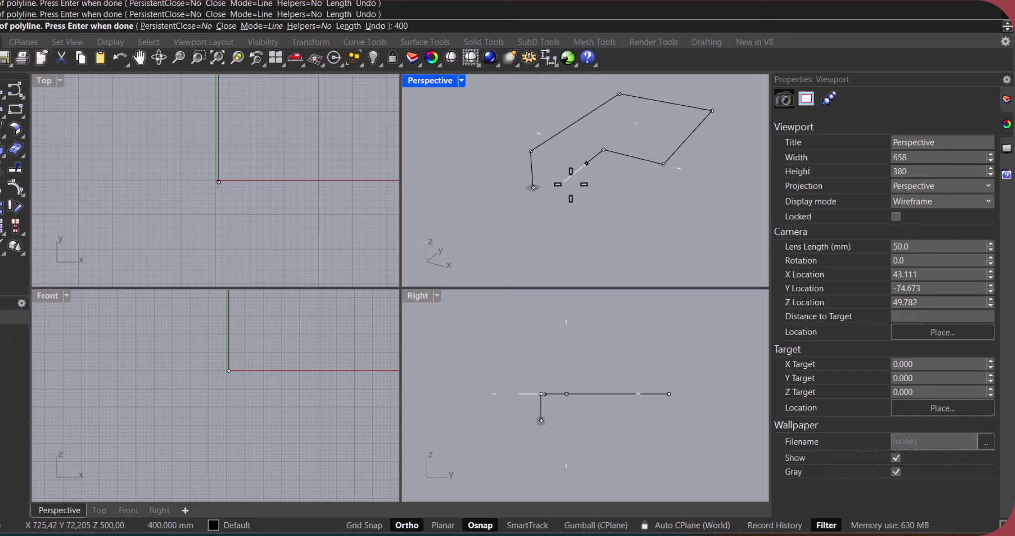
{"action": "key", "text": "Return"}
{"action": "left_click", "coordinate": [603, 174]}
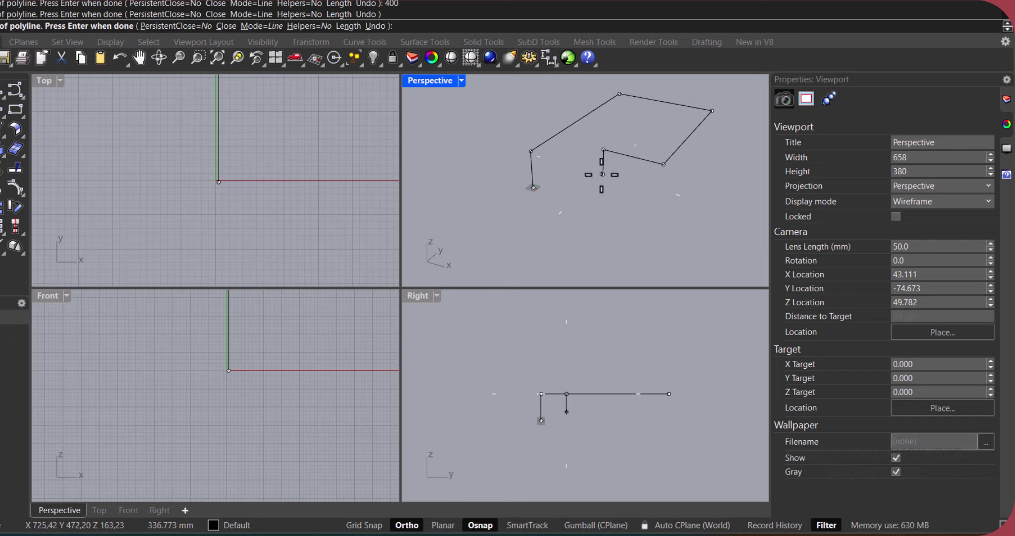
{"action": "left_click", "coordinate": [641, 184]}
{"action": "left_click", "coordinate": [603, 227]}
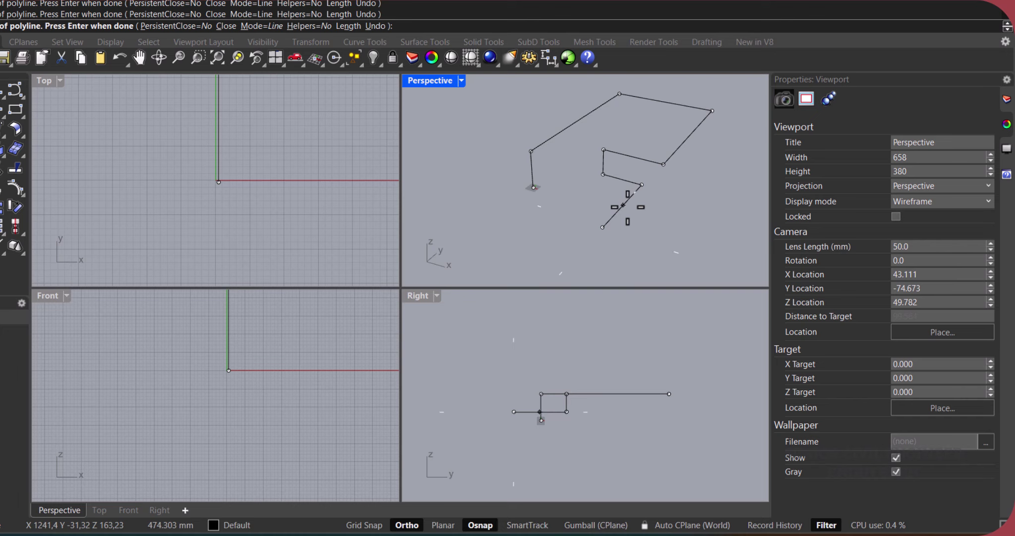
{"action": "key", "text": "Escape"}
{"action": "scroll", "coordinate": [258, 236], "scroll_direction": "down", "scroll_amount": 4}
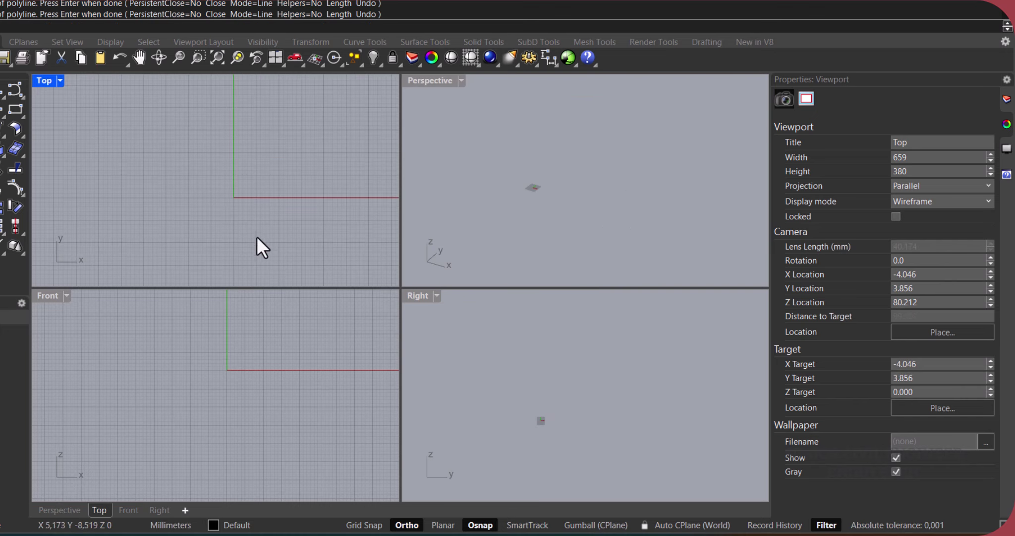
{"action": "scroll", "coordinate": [245, 243], "scroll_direction": "down", "scroll_amount": 6}
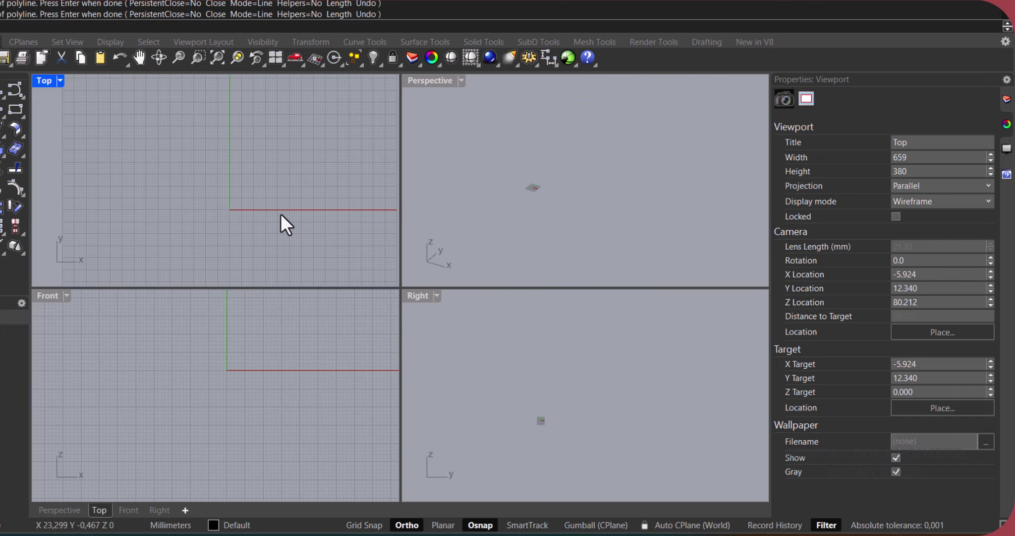
{"action": "scroll", "coordinate": [198, 219], "scroll_direction": "down", "scroll_amount": 3}
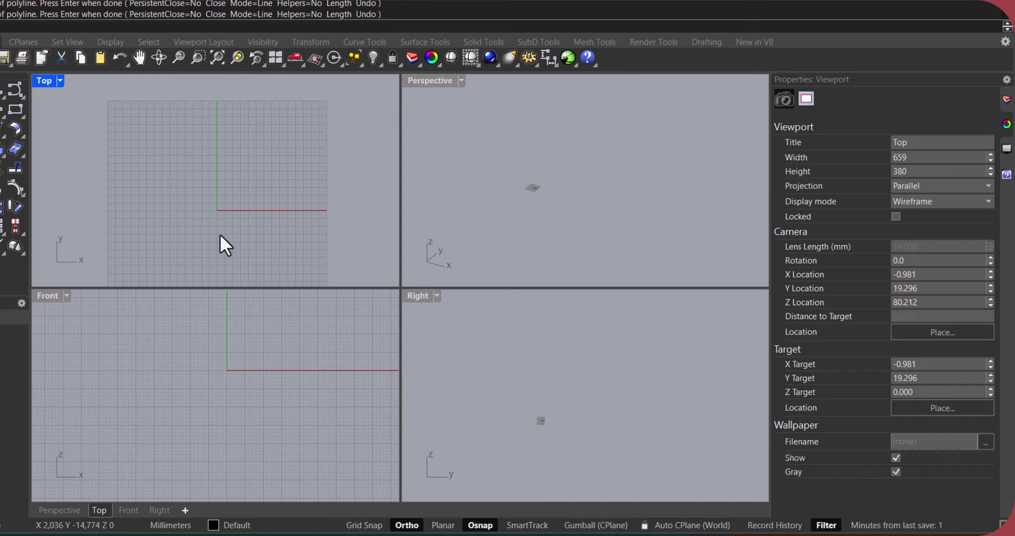
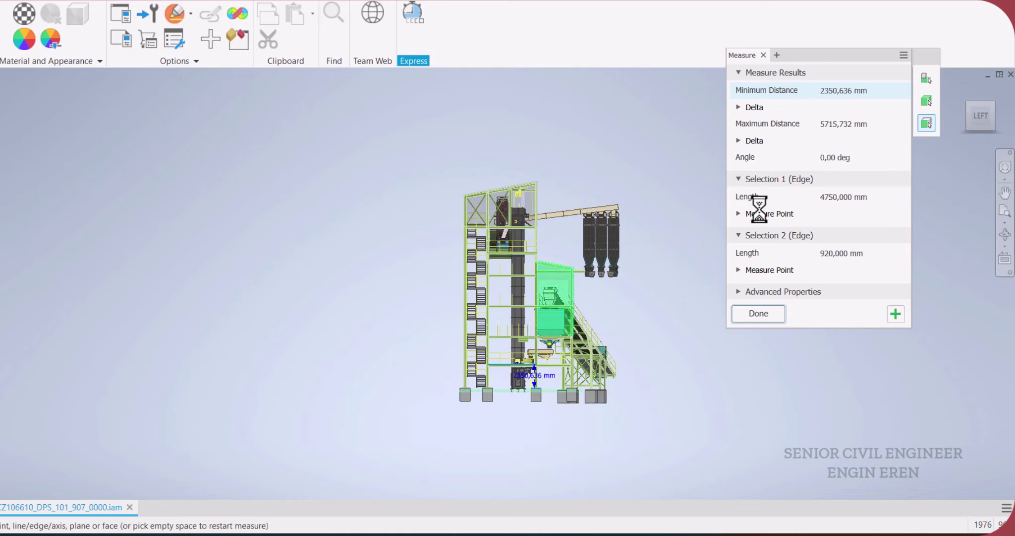
Step: Orbit the plant to an angled view and examine the lower platforms, the inclined yellow screw conveyor and its connection to the hopper
{"action": "left_click", "coordinate": [995, 119]}
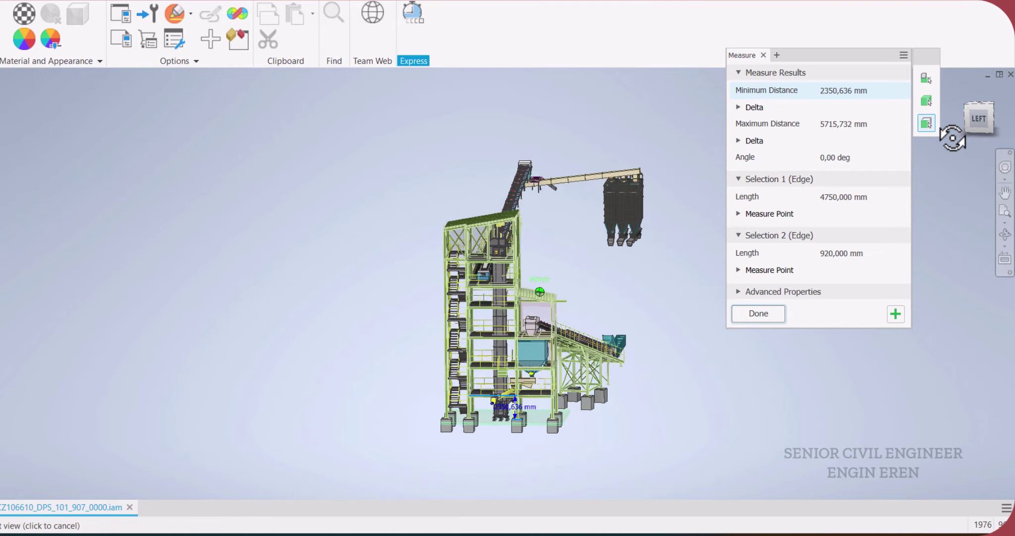
{"action": "scroll", "coordinate": [535, 334], "scroll_direction": "up", "scroll_amount": 5}
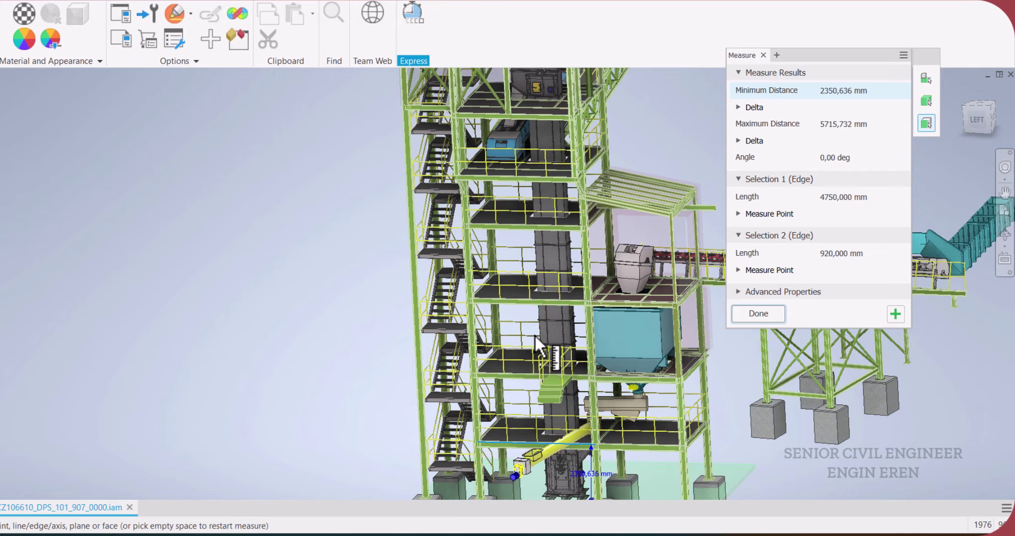
{"action": "scroll", "coordinate": [562, 321], "scroll_direction": "up", "scroll_amount": 2}
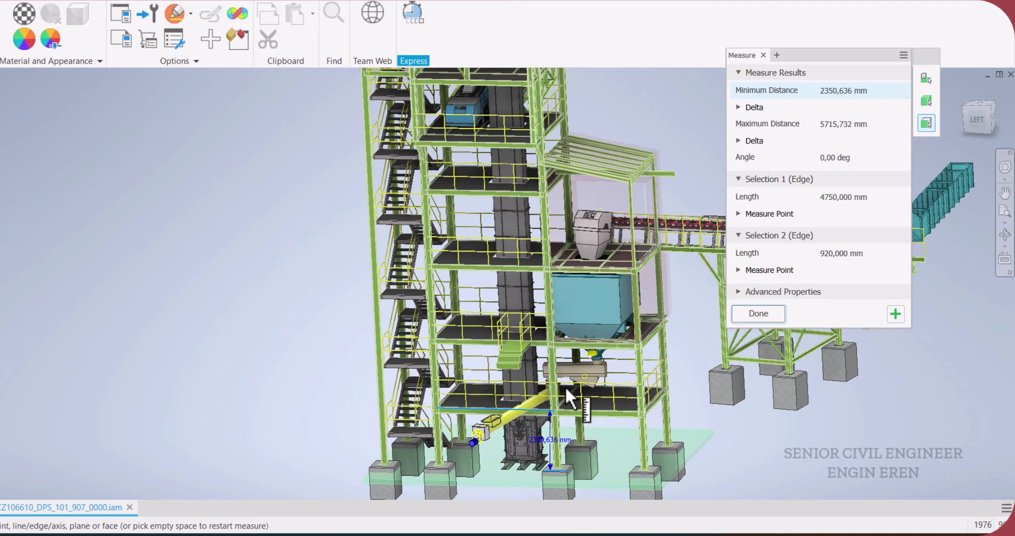
{"action": "scroll", "coordinate": [574, 382], "scroll_direction": "down", "scroll_amount": 3}
{"action": "scroll", "coordinate": [574, 382], "scroll_direction": "up", "scroll_amount": 5}
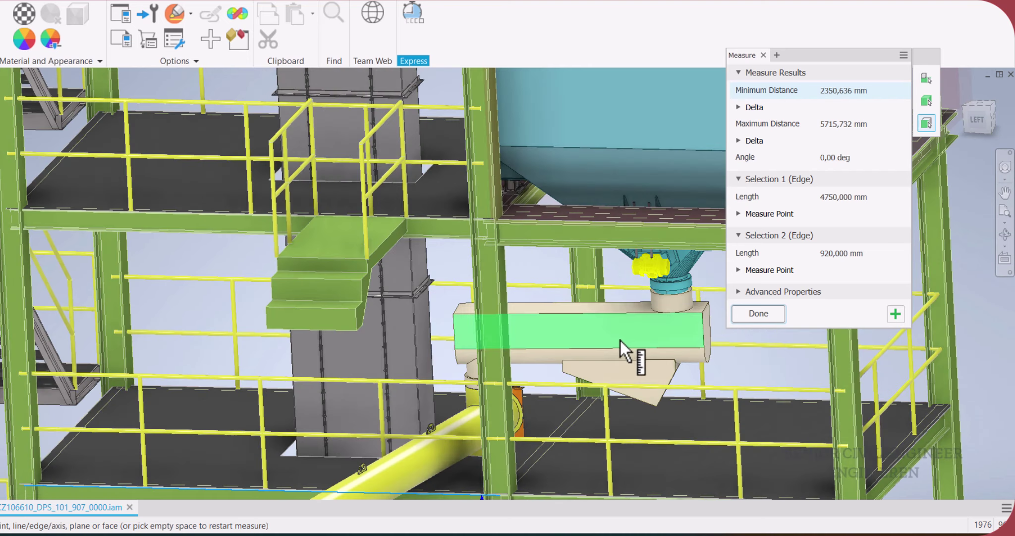
{"action": "scroll", "coordinate": [620, 340], "scroll_direction": "down", "scroll_amount": 2}
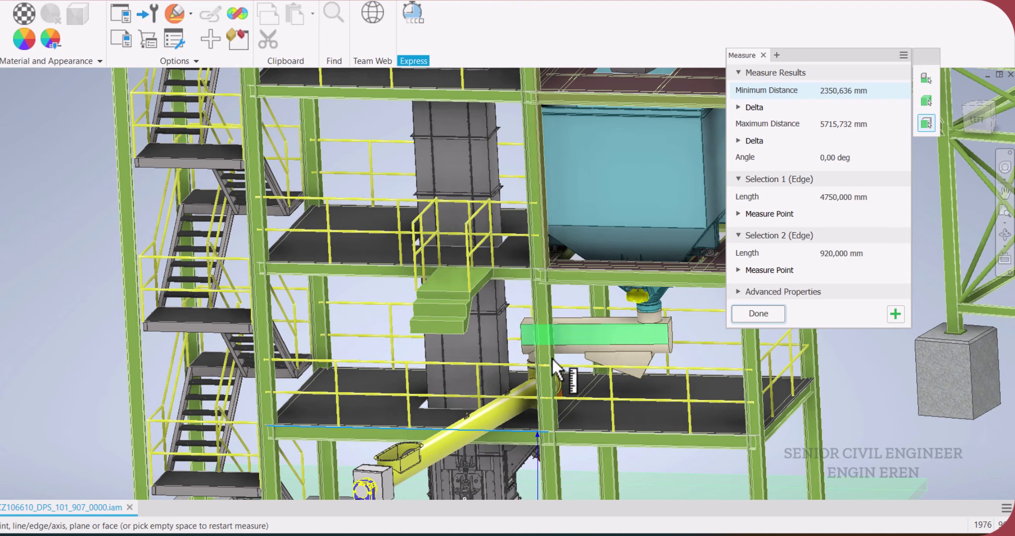
{"action": "middle_click_drag", "start_coordinate": [627, 232], "coordinate": [584, 317]}
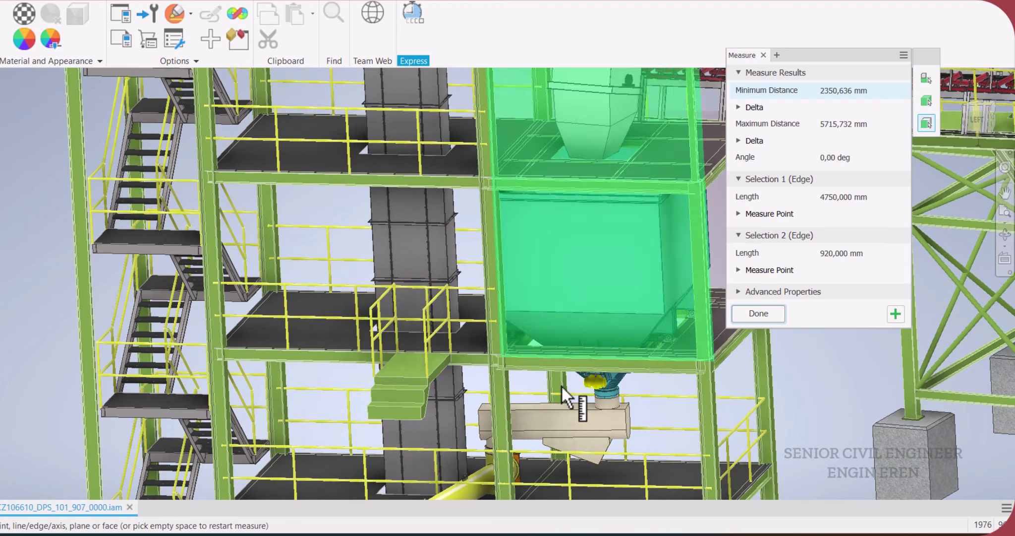
{"action": "middle_click_drag", "start_coordinate": [518, 385], "coordinate": [619, 188]}
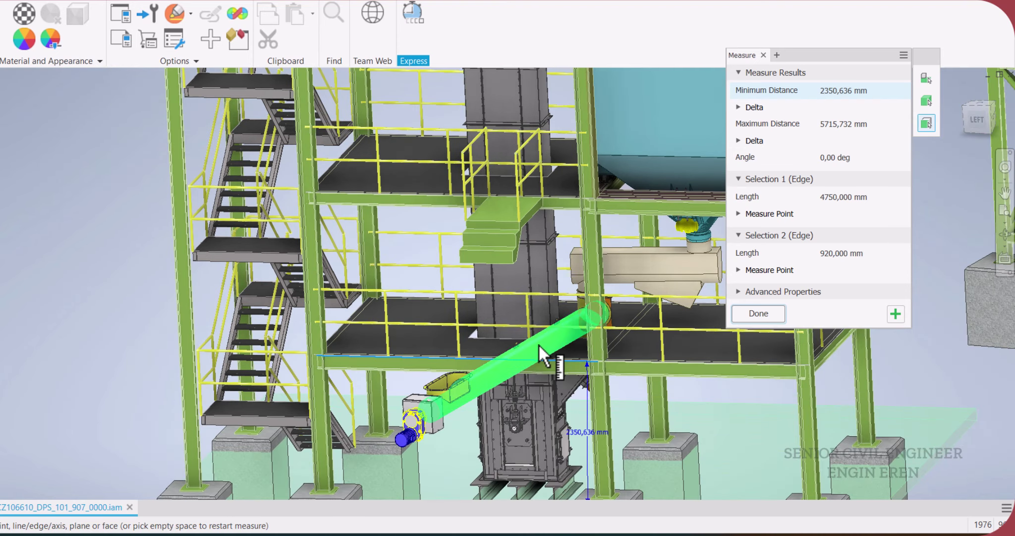
{"action": "middle_click_drag", "start_coordinate": [625, 306], "coordinate": [594, 324]}
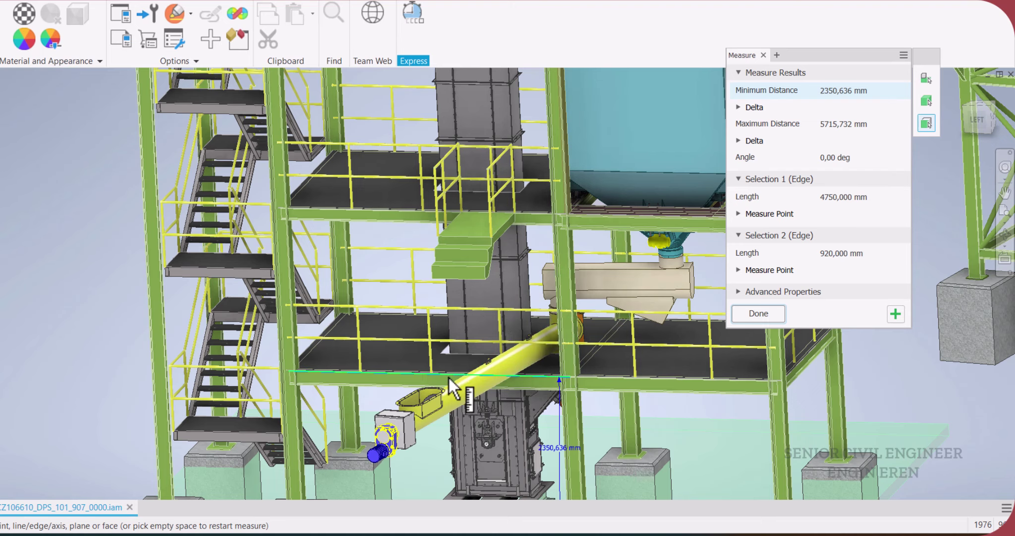
{"action": "middle_click_drag", "start_coordinate": [612, 280], "coordinate": [536, 371]}
{"action": "scroll", "coordinate": [536, 372], "scroll_direction": "down", "scroll_amount": 10}
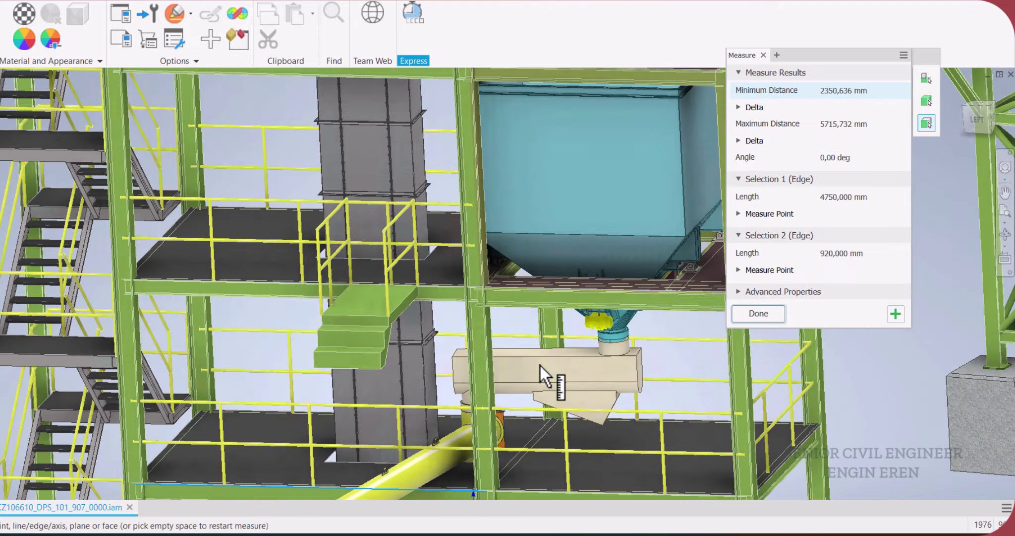
Step: Inspect the beige horizontal conveyor beneath the blue hopper, including its inlet, outlet and clearance to the surrounding steel frame
{"action": "scroll", "coordinate": [559, 332], "scroll_direction": "up", "scroll_amount": 4}
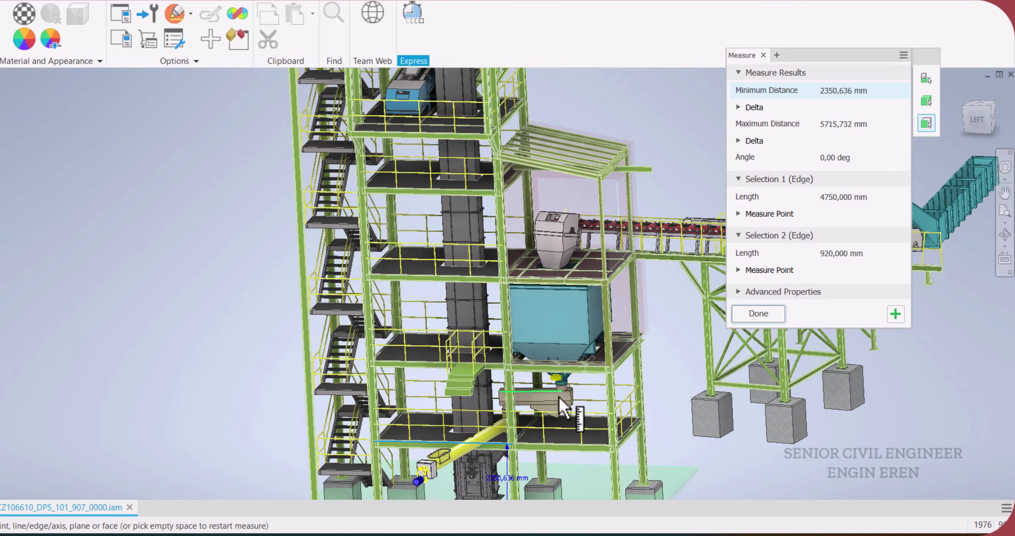
{"action": "scroll", "coordinate": [551, 396], "scroll_direction": "down", "scroll_amount": 3}
{"action": "scroll", "coordinate": [548, 391], "scroll_direction": "up", "scroll_amount": 6}
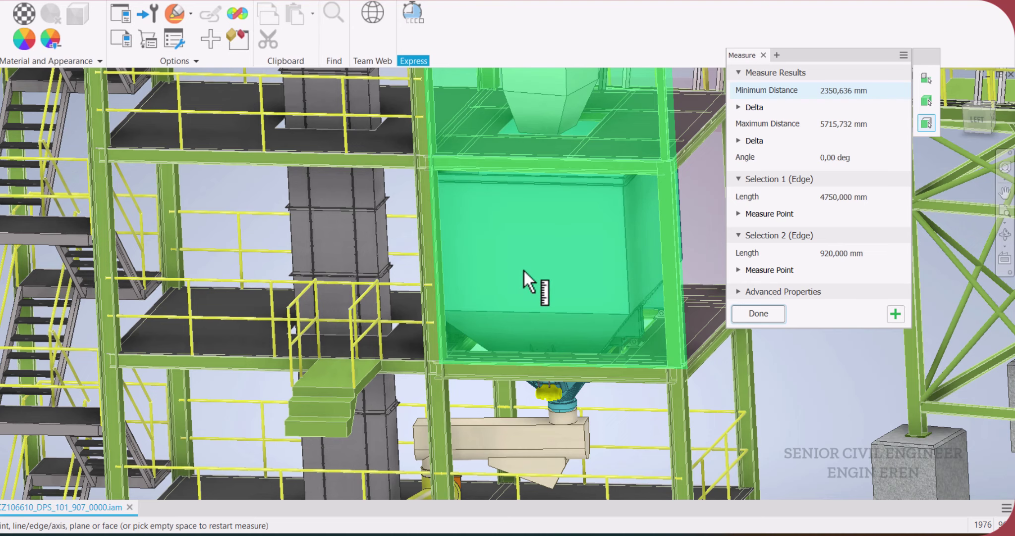
{"action": "scroll", "coordinate": [602, 327], "scroll_direction": "up", "scroll_amount": 4}
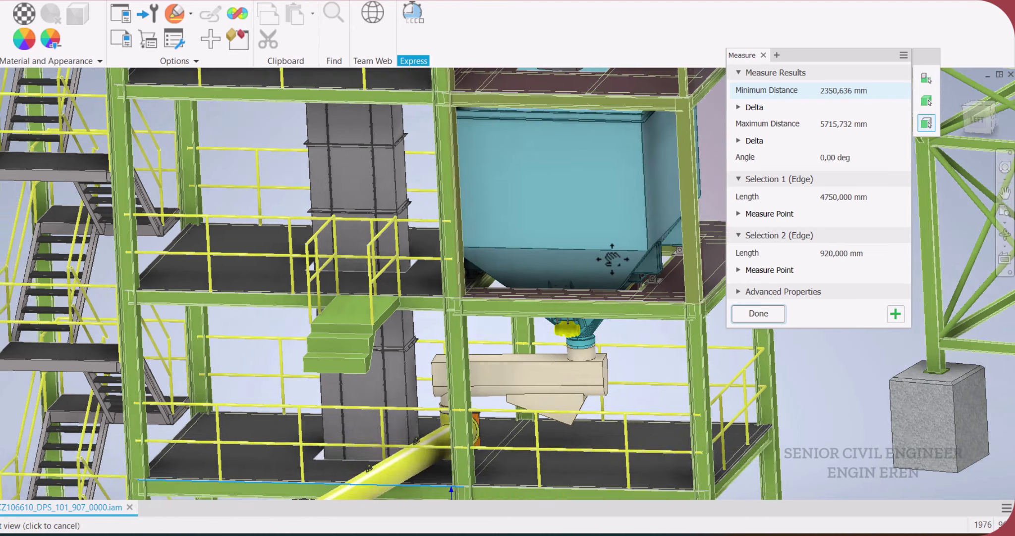
{"action": "scroll", "coordinate": [517, 429], "scroll_direction": "up", "scroll_amount": 1}
{"action": "middle_click_drag", "start_coordinate": [516, 428], "coordinate": [535, 320]}
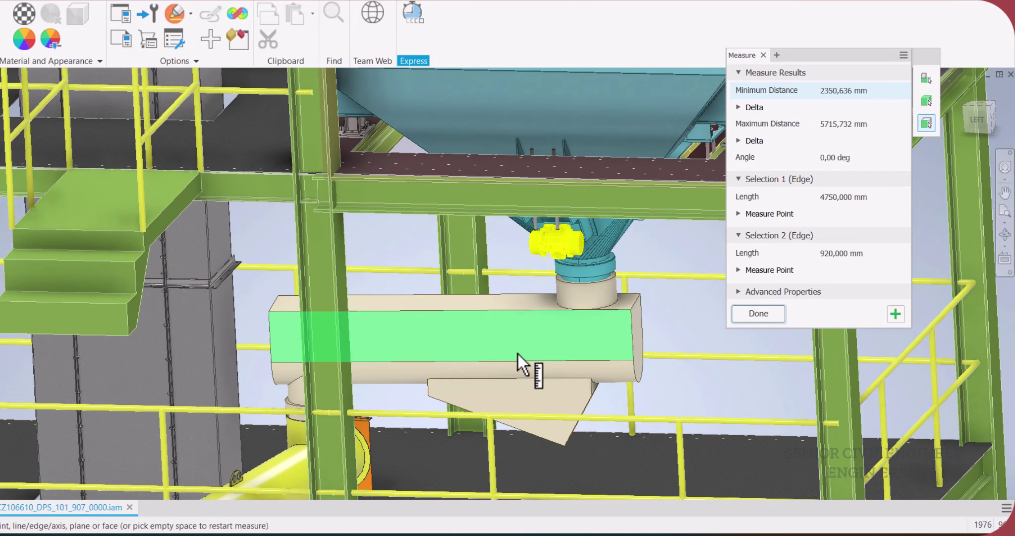
{"action": "scroll", "coordinate": [517, 352], "scroll_direction": "up", "scroll_amount": 1}
{"action": "scroll", "coordinate": [516, 352], "scroll_direction": "down", "scroll_amount": 3}
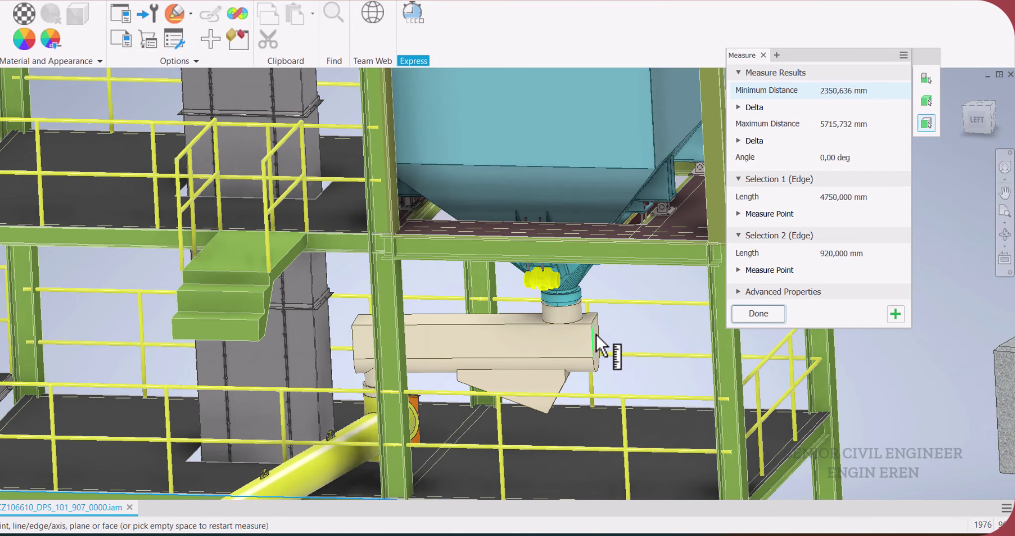
{"action": "scroll", "coordinate": [507, 340], "scroll_direction": "up", "scroll_amount": 2}
{"action": "scroll", "coordinate": [572, 344], "scroll_direction": "down", "scroll_amount": 5}
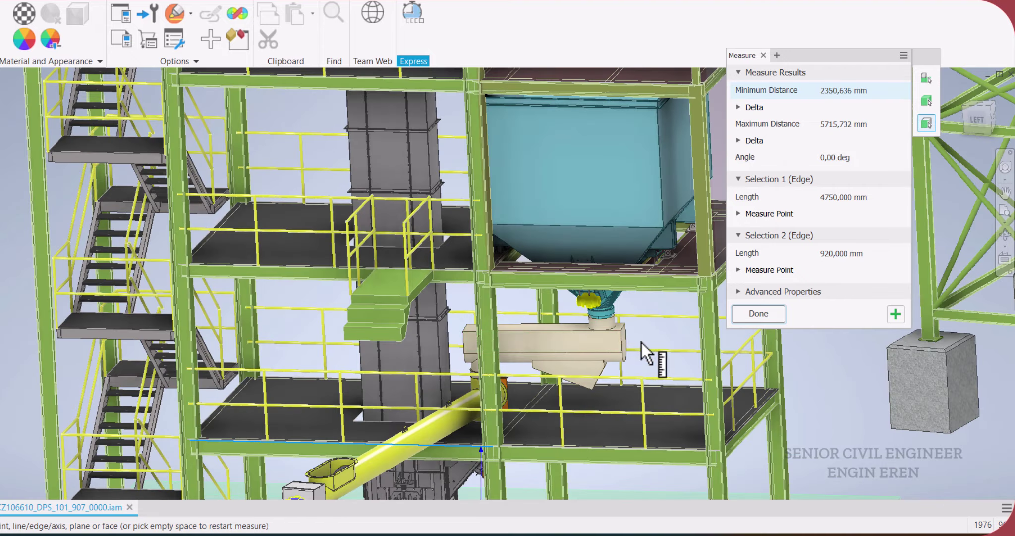
{"action": "scroll", "coordinate": [629, 335], "scroll_direction": "up", "scroll_amount": 3}
{"action": "scroll", "coordinate": [582, 332], "scroll_direction": "down", "scroll_amount": 2}
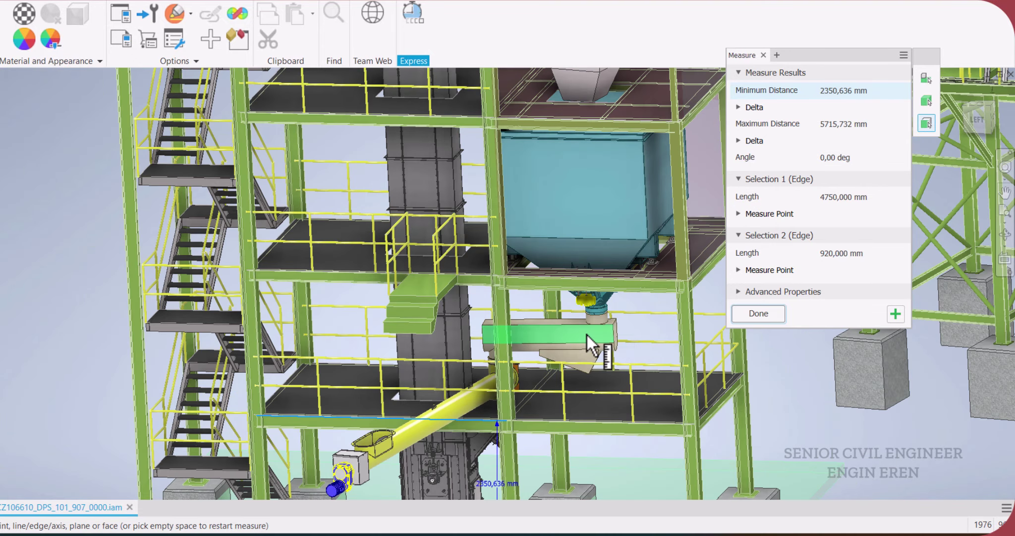
{"action": "scroll", "coordinate": [586, 337], "scroll_direction": "up", "scroll_amount": 3}
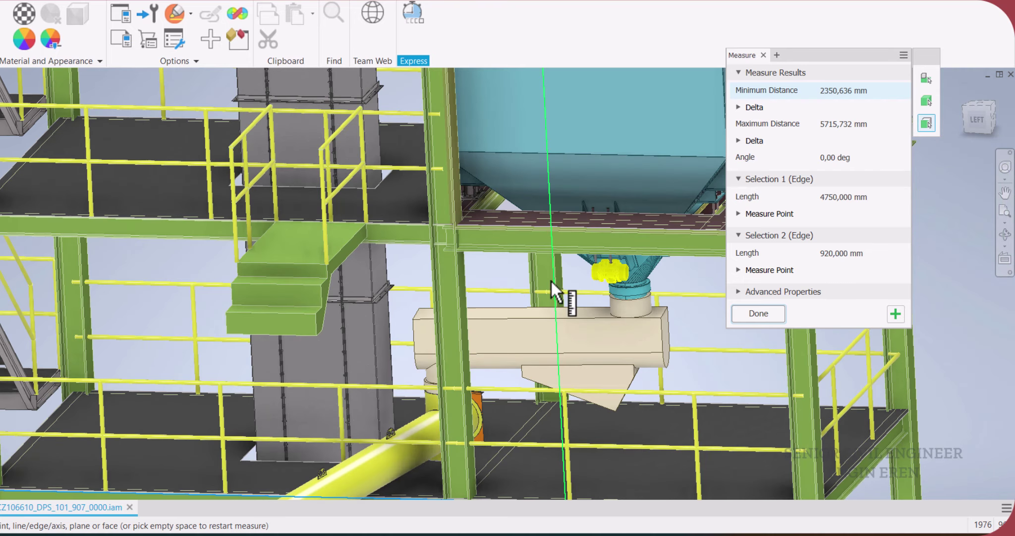
Step: Examine the steel column and beams around the hopper outlet, and how the blue hopper sits within its supporting bay
{"action": "mouse_move", "coordinate": [566, 299]}
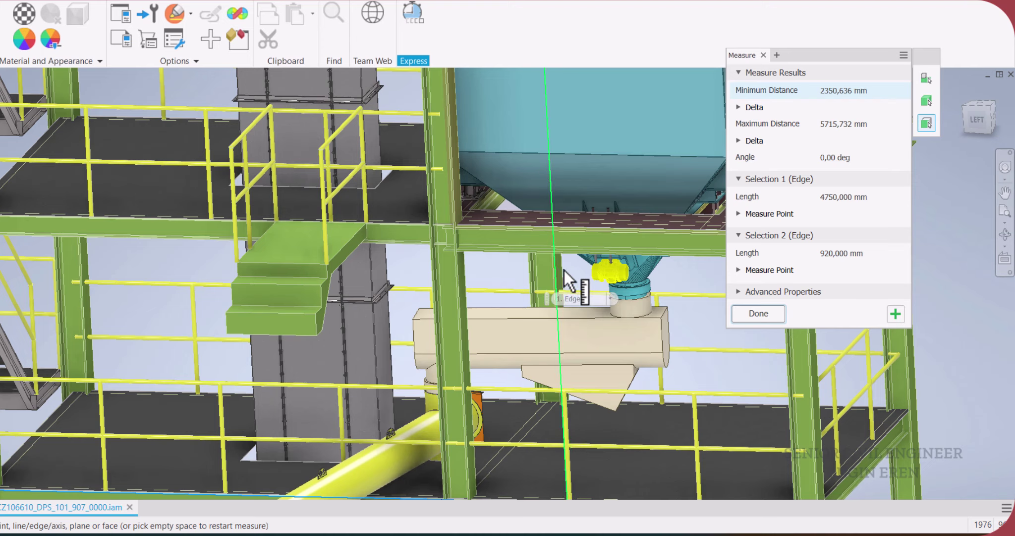
{"action": "scroll", "coordinate": [564, 271], "scroll_direction": "up", "scroll_amount": 2}
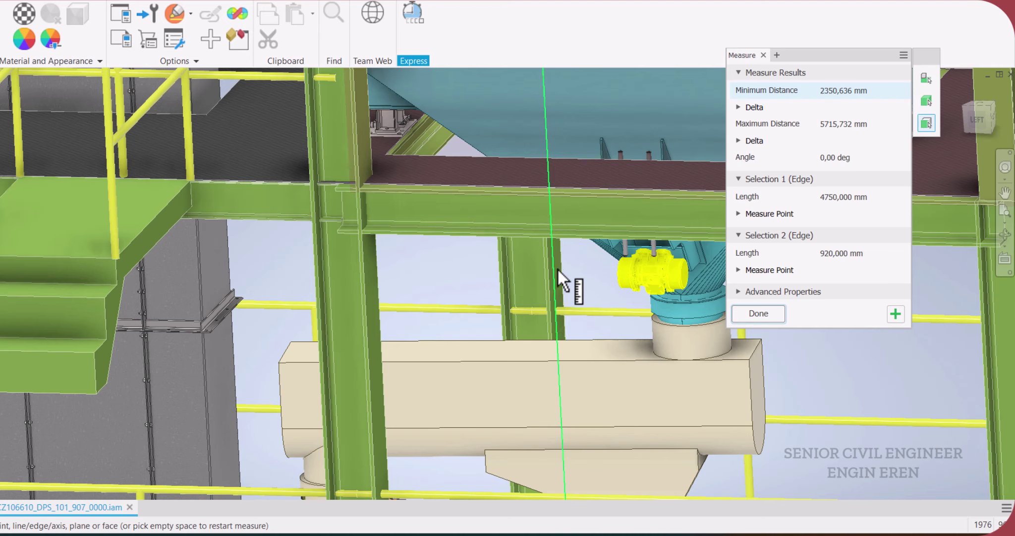
{"action": "scroll", "coordinate": [556, 276], "scroll_direction": "down", "scroll_amount": 2}
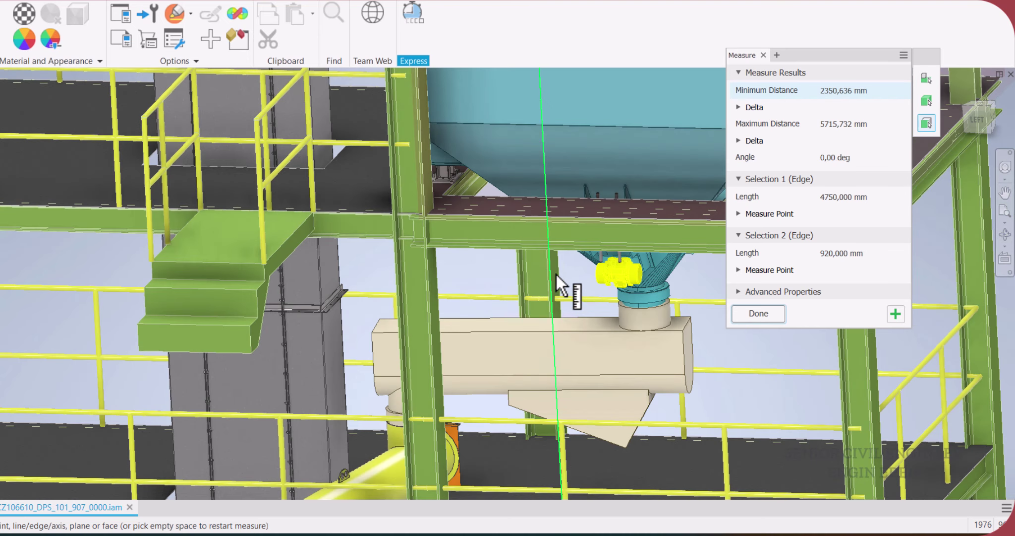
{"action": "scroll", "coordinate": [557, 275], "scroll_direction": "down", "scroll_amount": 2}
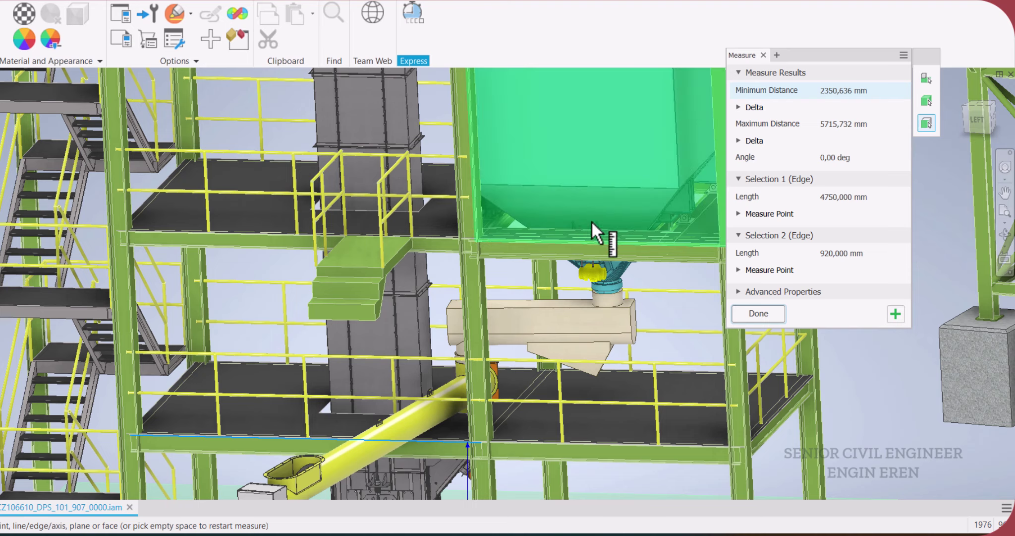
{"action": "mouse_move", "coordinate": [592, 221]}
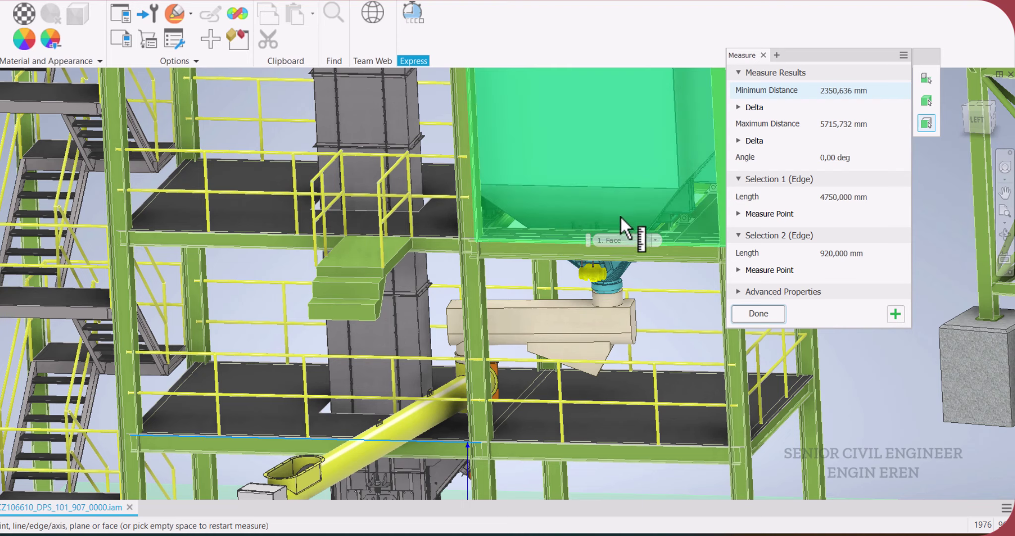
{"action": "middle_click_drag", "start_coordinate": [612, 163], "coordinate": [530, 365]}
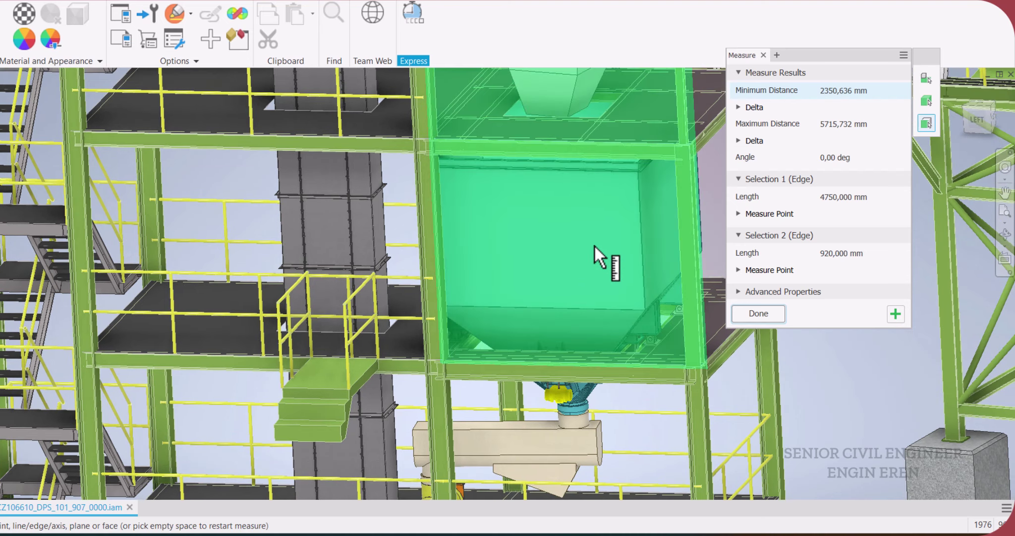
{"action": "mouse_move", "coordinate": [595, 246]}
{"action": "mouse_move", "coordinate": [532, 303]}
{"action": "scroll", "coordinate": [562, 283], "scroll_direction": "down", "scroll_amount": 2}
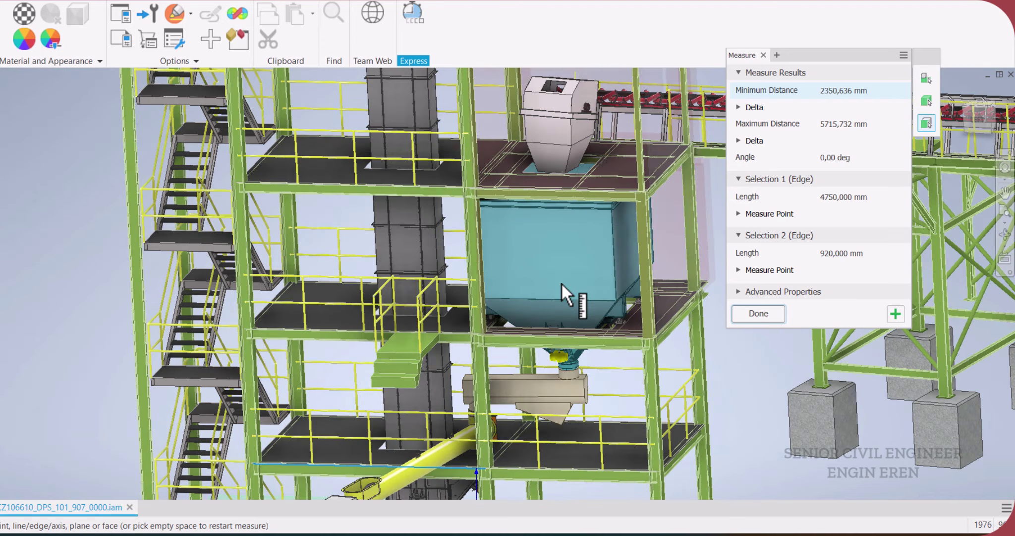
{"action": "middle_click_drag", "start_coordinate": [557, 279], "coordinate": [550, 325]}
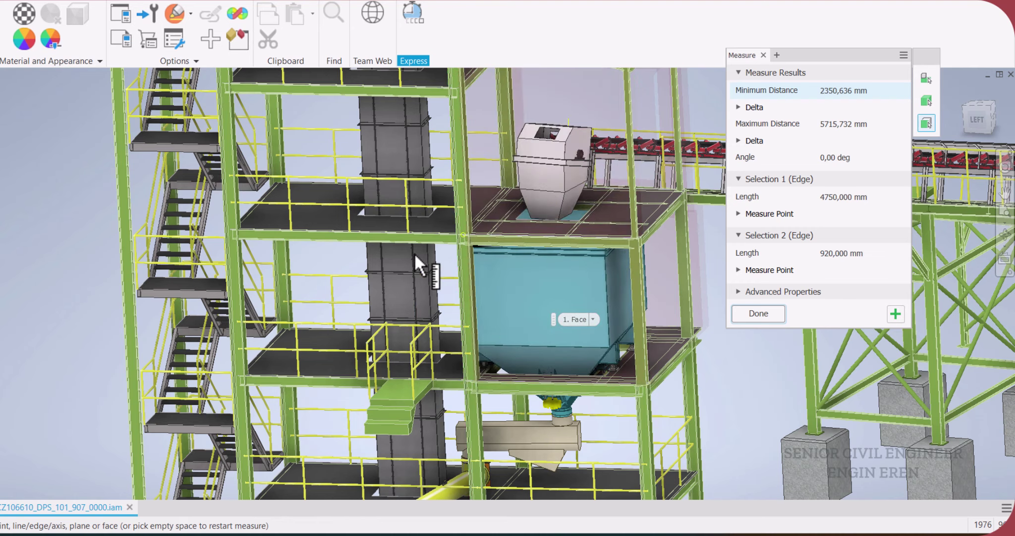
Step: Review the tower's upper floors, roof and equipment together with the adjoining belt conveyors
{"action": "scroll", "coordinate": [442, 332], "scroll_direction": "down", "scroll_amount": 8}
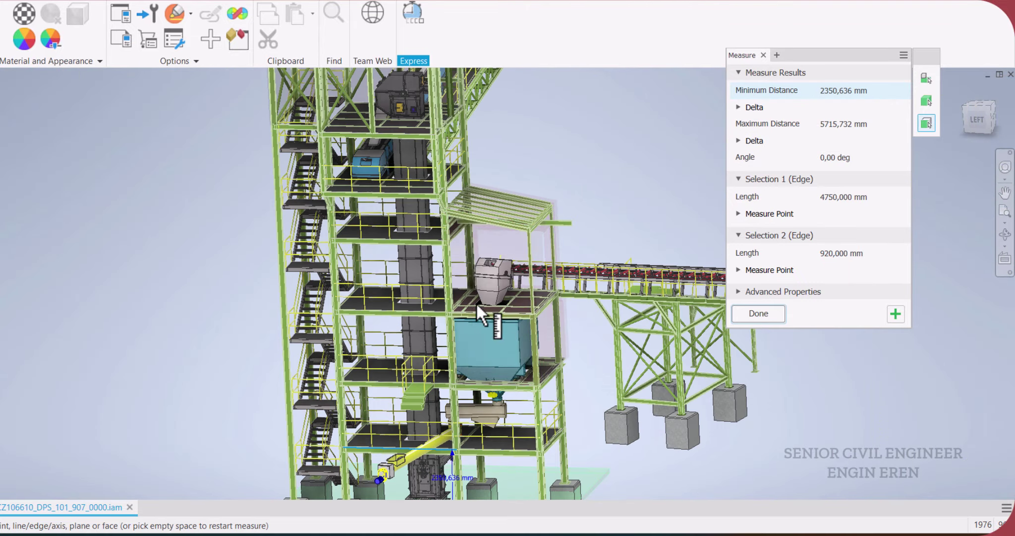
{"action": "middle_click_drag", "start_coordinate": [498, 277], "coordinate": [488, 333]}
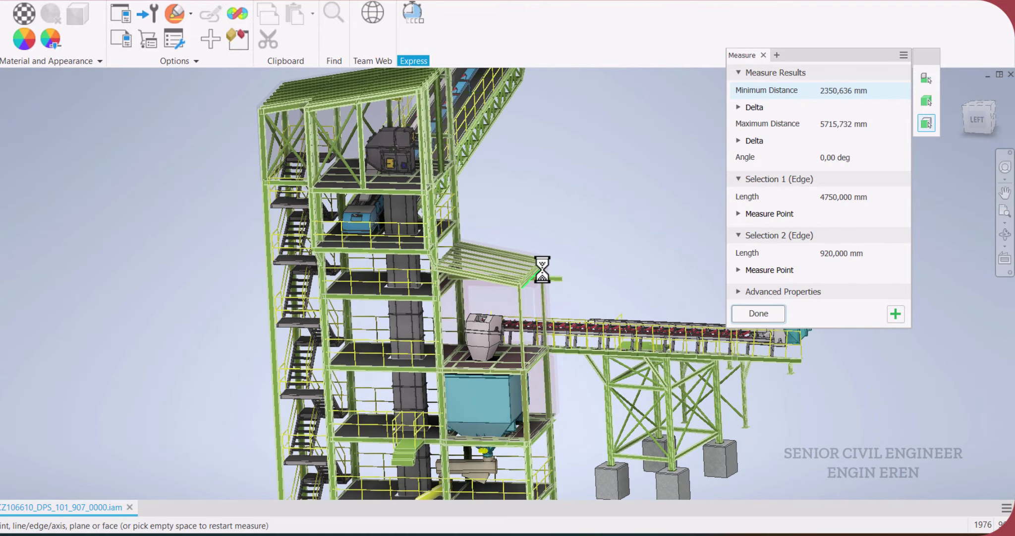
{"action": "middle_click_drag", "start_coordinate": [544, 287], "coordinate": [555, 364]}
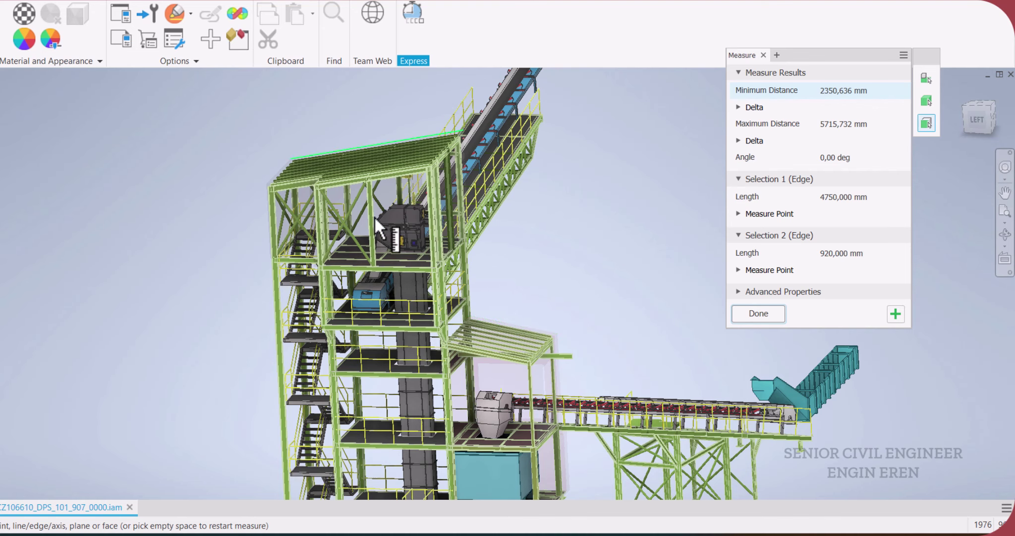
{"action": "middle_click_drag", "start_coordinate": [446, 332], "coordinate": [443, 271]}
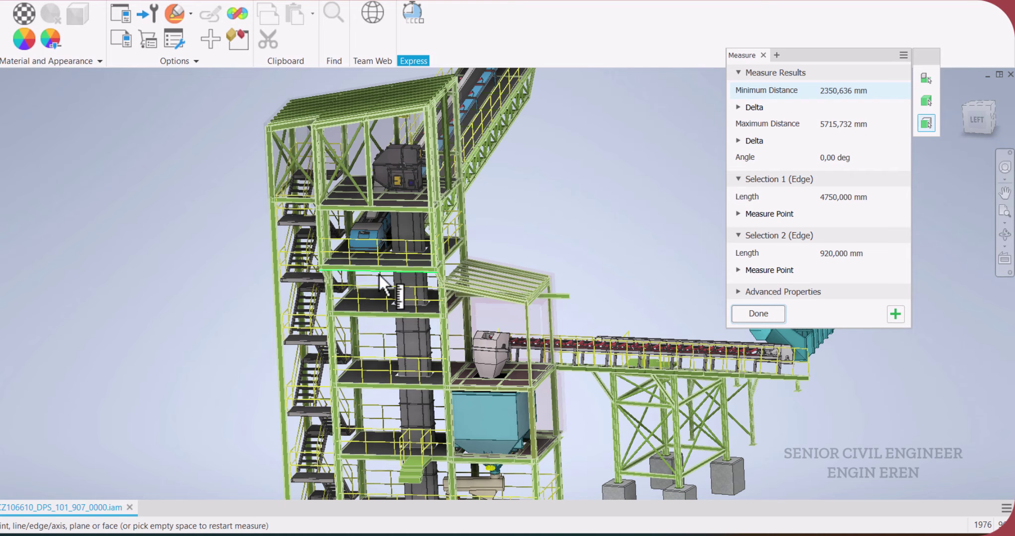
{"action": "scroll", "coordinate": [484, 347], "scroll_direction": "up", "scroll_amount": 5}
{"action": "scroll", "coordinate": [481, 350], "scroll_direction": "down", "scroll_amount": 6}
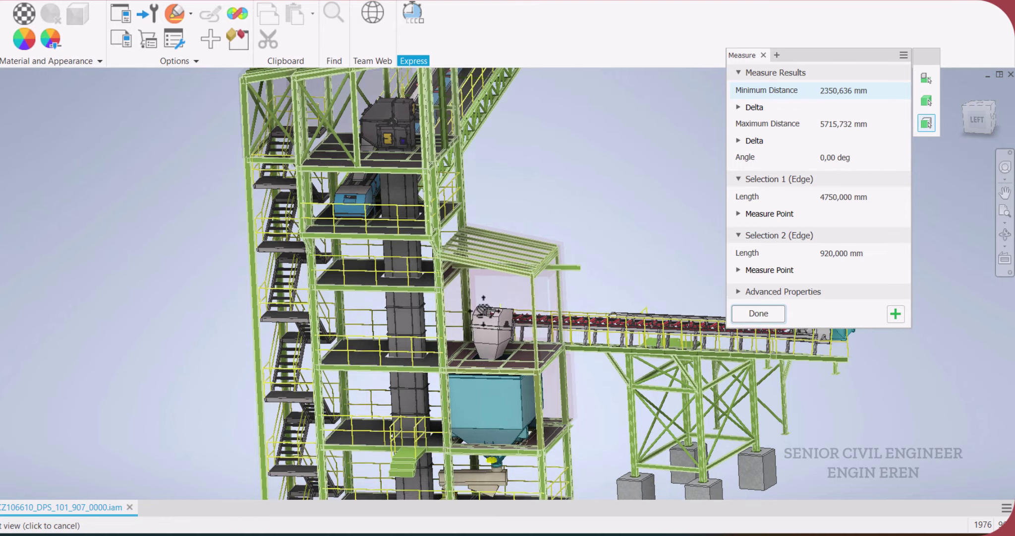
Step: Examine the blue hopper's supports and discharge, and the platforms below it down to the concrete foundations
{"action": "scroll", "coordinate": [501, 305], "scroll_direction": "up", "scroll_amount": 2}
{"action": "scroll", "coordinate": [562, 292], "scroll_direction": "down", "scroll_amount": 6}
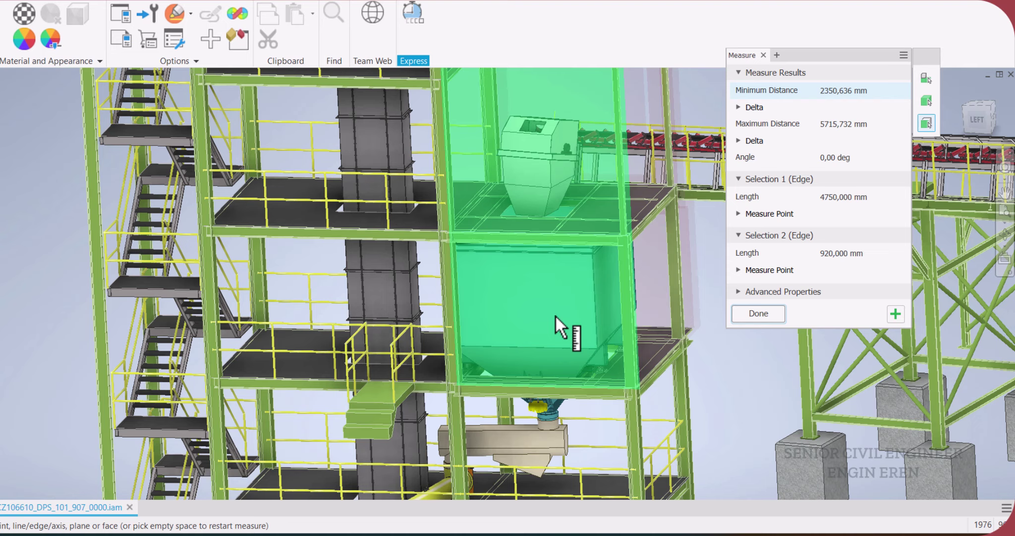
{"action": "mouse_move", "coordinate": [556, 317]}
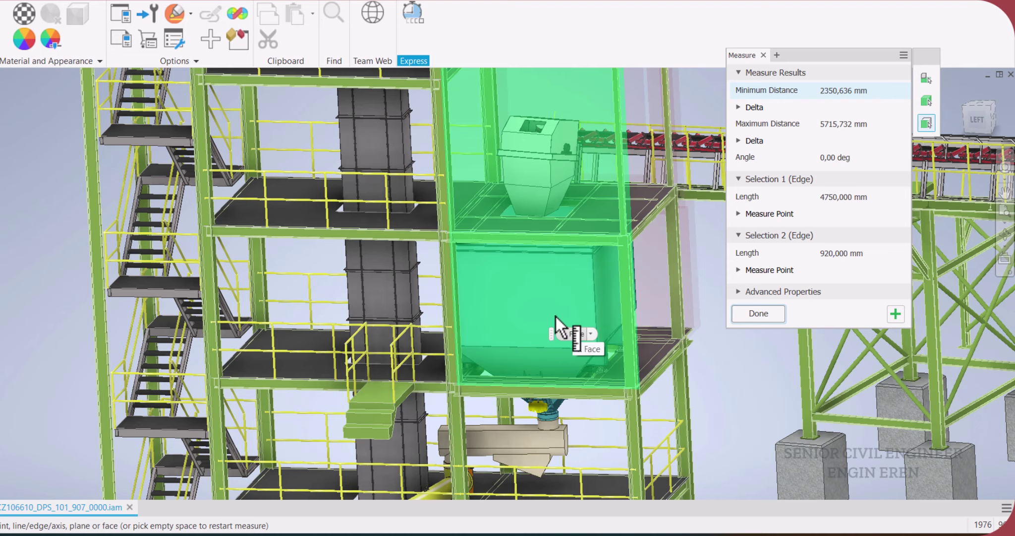
{"action": "scroll", "coordinate": [602, 371], "scroll_direction": "down", "scroll_amount": 2}
{"action": "scroll", "coordinate": [599, 371], "scroll_direction": "up", "scroll_amount": 6}
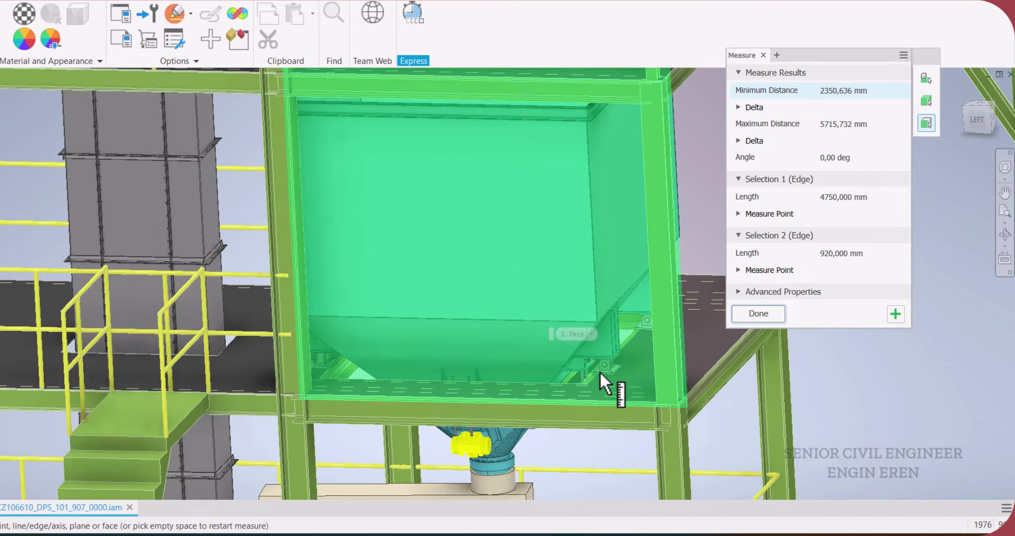
{"action": "scroll", "coordinate": [607, 310], "scroll_direction": "down", "scroll_amount": 5}
{"action": "scroll", "coordinate": [565, 357], "scroll_direction": "up", "scroll_amount": 3}
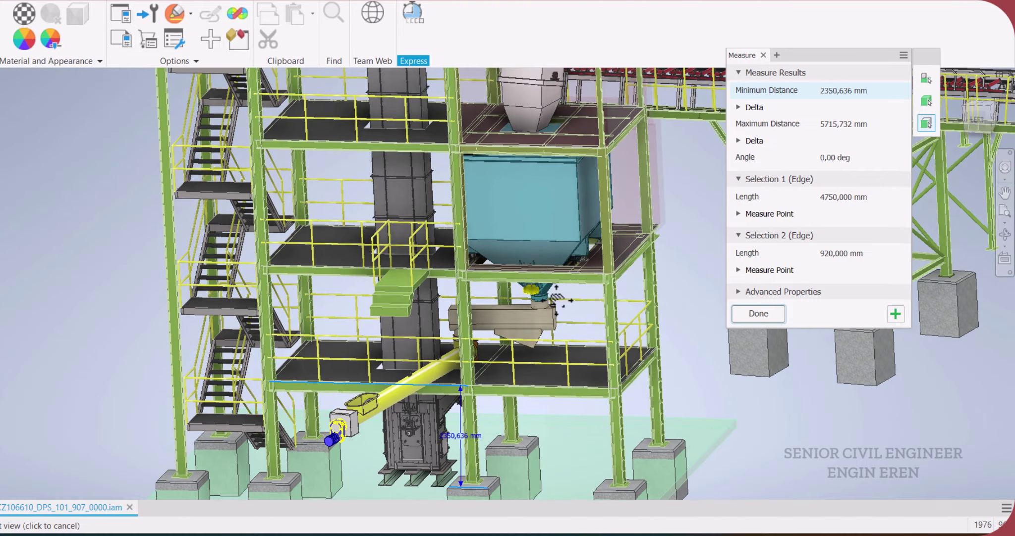
{"action": "scroll", "coordinate": [533, 305], "scroll_direction": "down", "scroll_amount": 4}
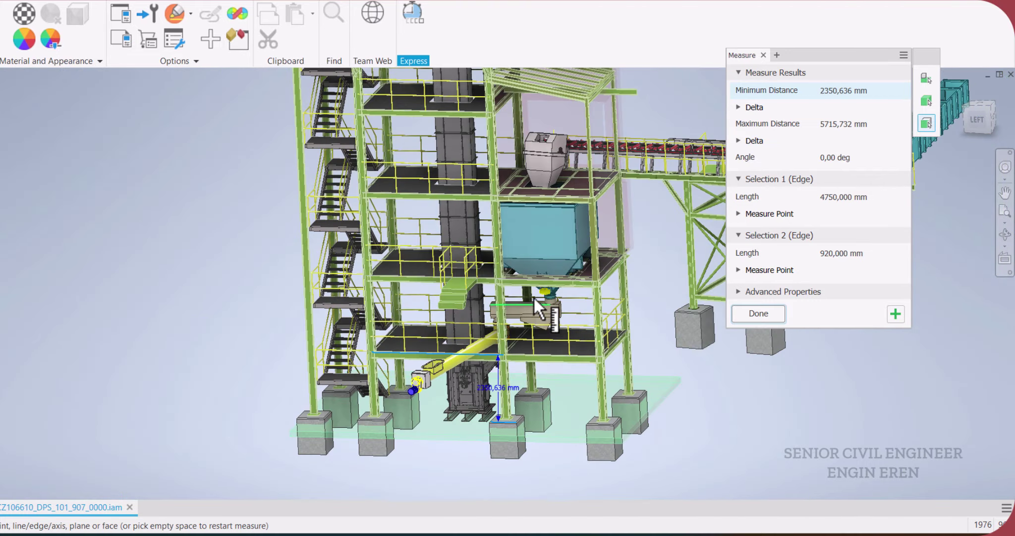
Step: Review the tower around the blue hopper bay, from the lower platforms up to the roof and the adjoining conveyor
{"action": "scroll", "coordinate": [538, 263], "scroll_direction": "up", "scroll_amount": 1}
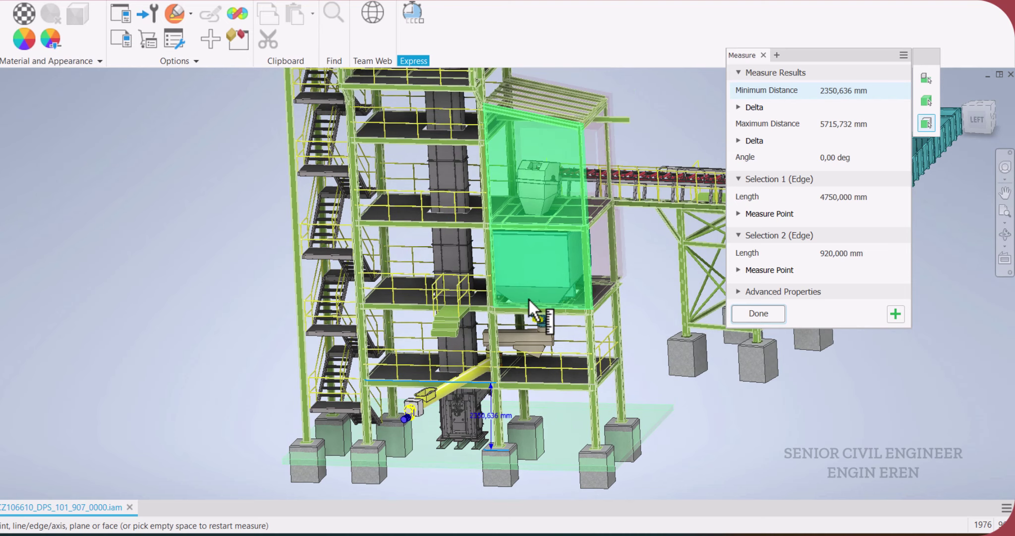
{"action": "mouse_move", "coordinate": [529, 300]}
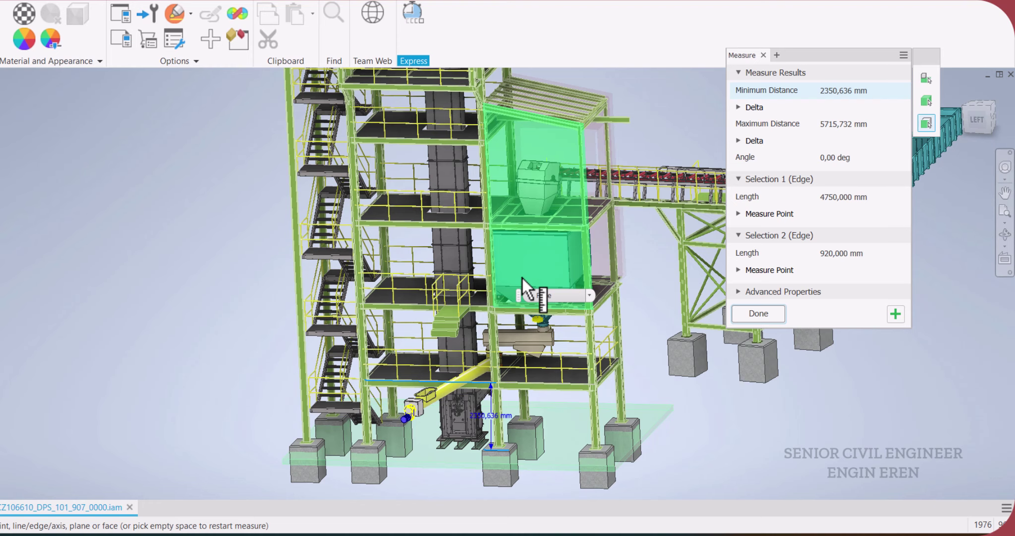
{"action": "scroll", "coordinate": [467, 357], "scroll_direction": "down", "scroll_amount": 5}
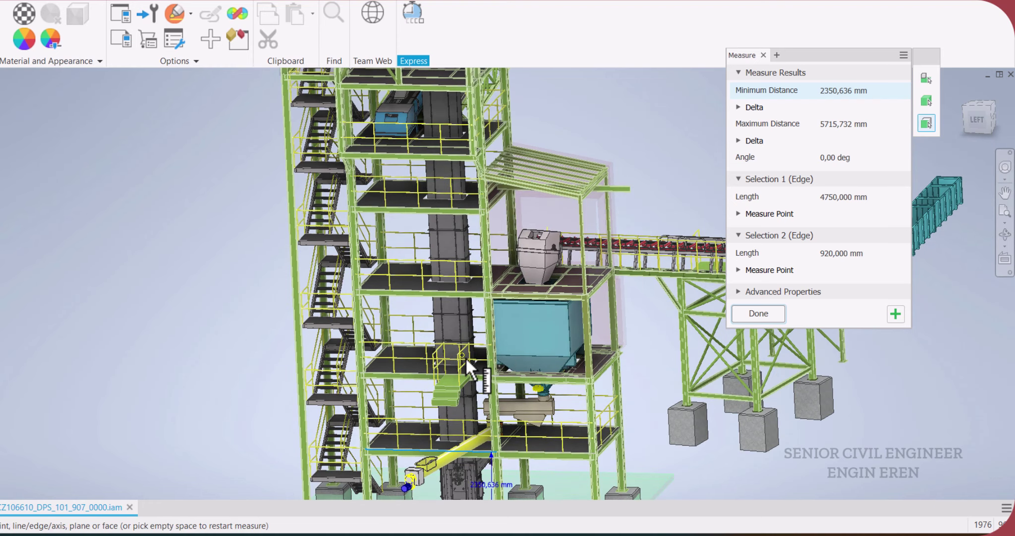
{"action": "scroll", "coordinate": [498, 358], "scroll_direction": "up", "scroll_amount": 5}
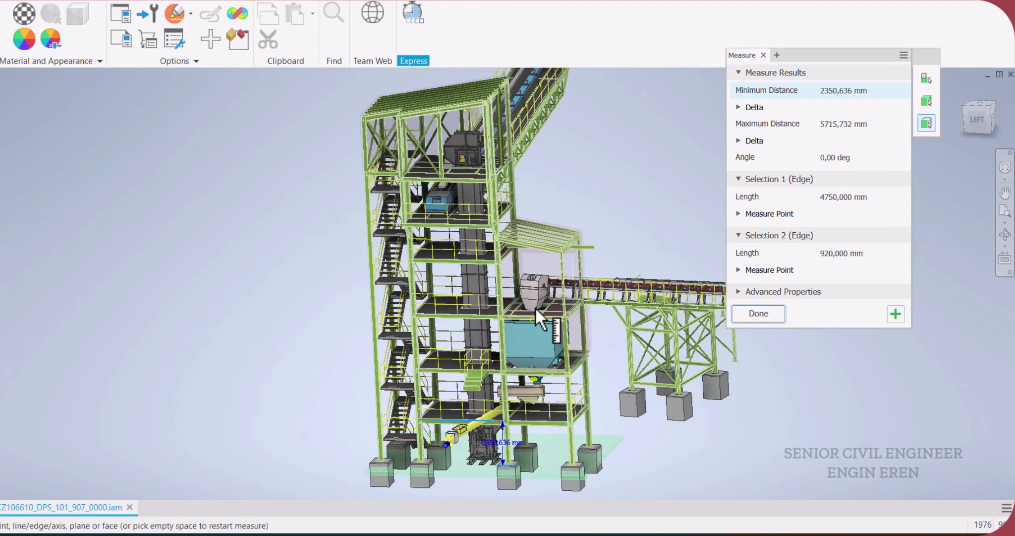
{"action": "scroll", "coordinate": [498, 268], "scroll_direction": "down", "scroll_amount": 2}
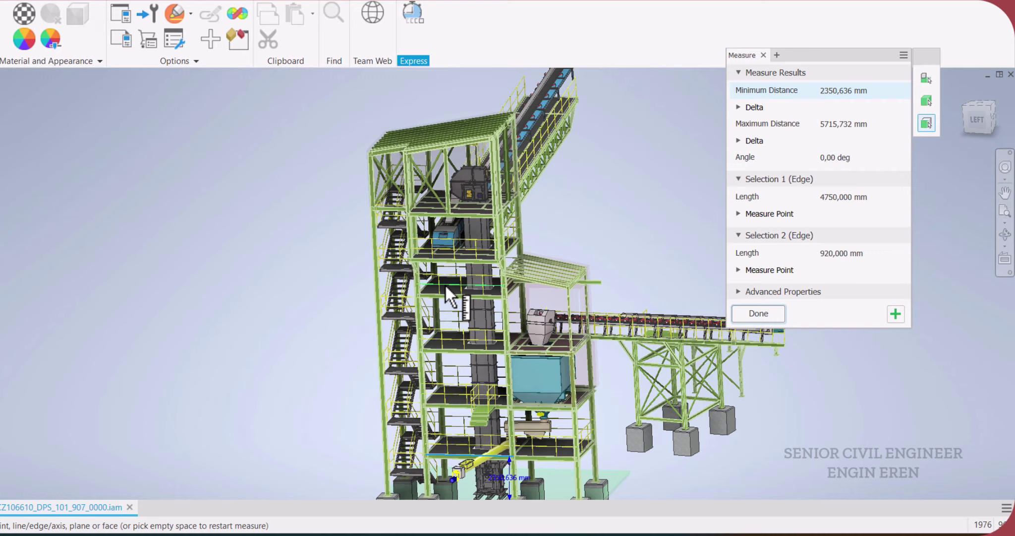
{"action": "mouse_move", "coordinate": [445, 285]}
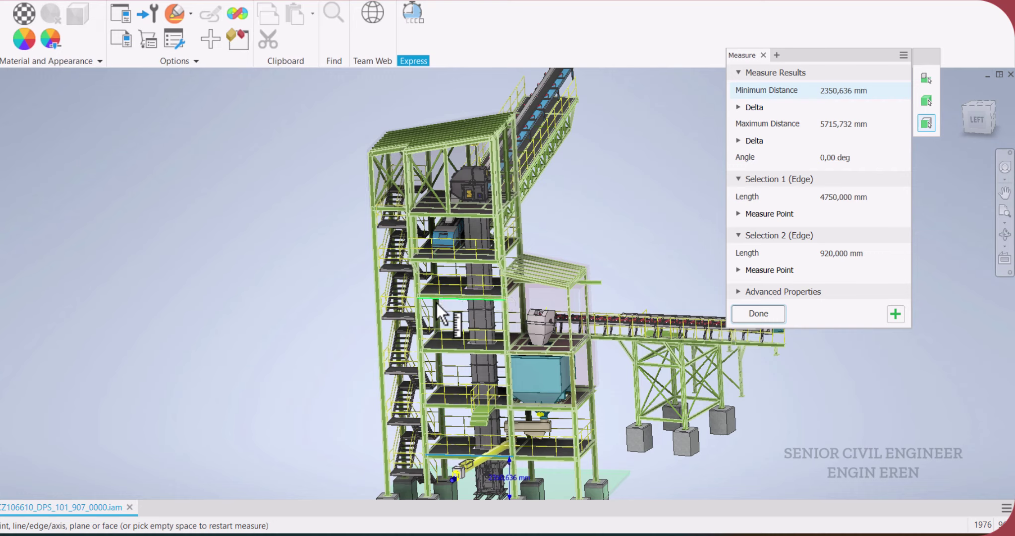
{"action": "mouse_move", "coordinate": [437, 303]}
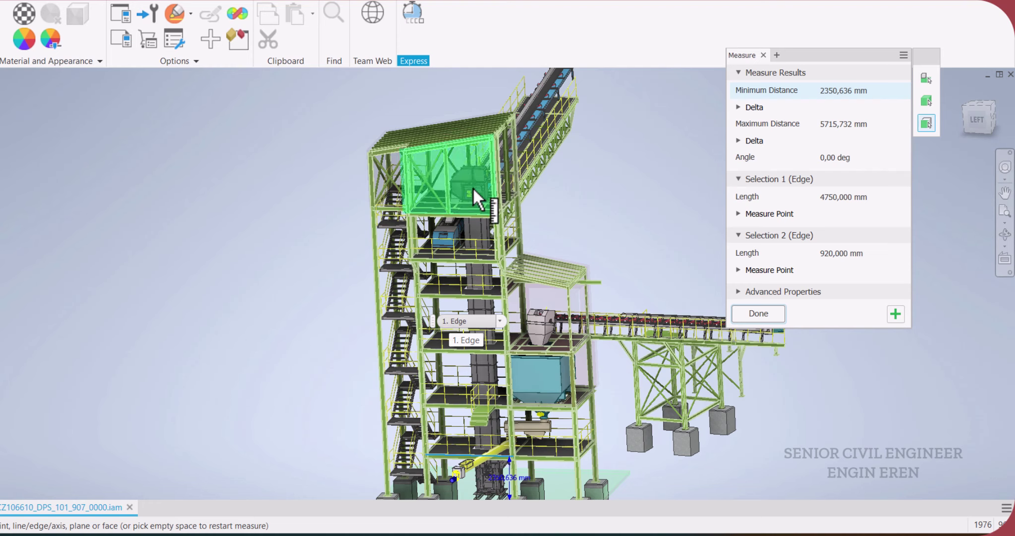
Step: Examine the grey elevator head on the tower's top floor and how it sits within the braced steel frame
{"action": "scroll", "coordinate": [478, 188], "scroll_direction": "up", "scroll_amount": 3}
{"action": "scroll", "coordinate": [474, 253], "scroll_direction": "up", "scroll_amount": 3}
{"action": "scroll", "coordinate": [476, 238], "scroll_direction": "down", "scroll_amount": 5}
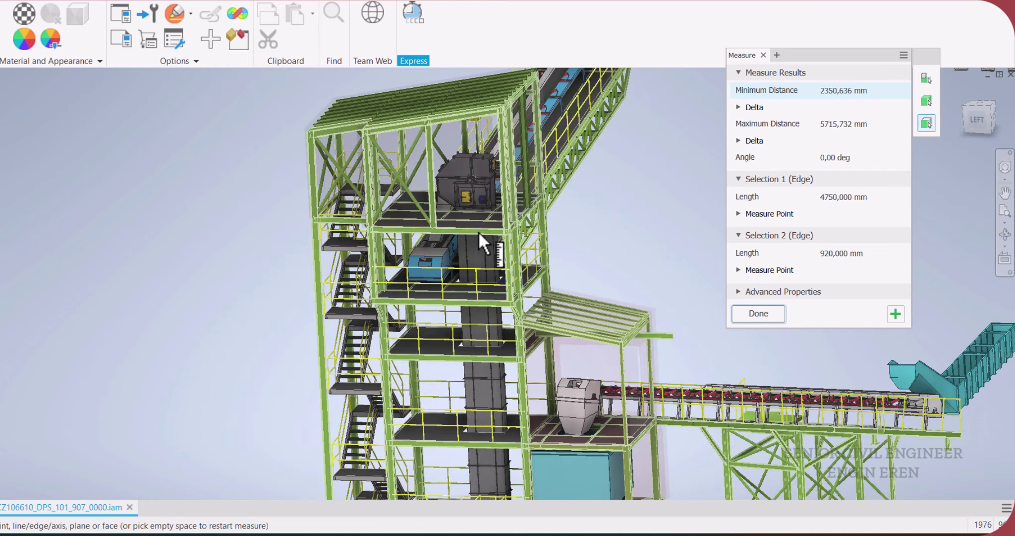
{"action": "middle_click_drag", "start_coordinate": [480, 260], "coordinate": [474, 307]}
{"action": "scroll", "coordinate": [473, 253], "scroll_direction": "down", "scroll_amount": 5}
{"action": "scroll", "coordinate": [472, 247], "scroll_direction": "up", "scroll_amount": 7}
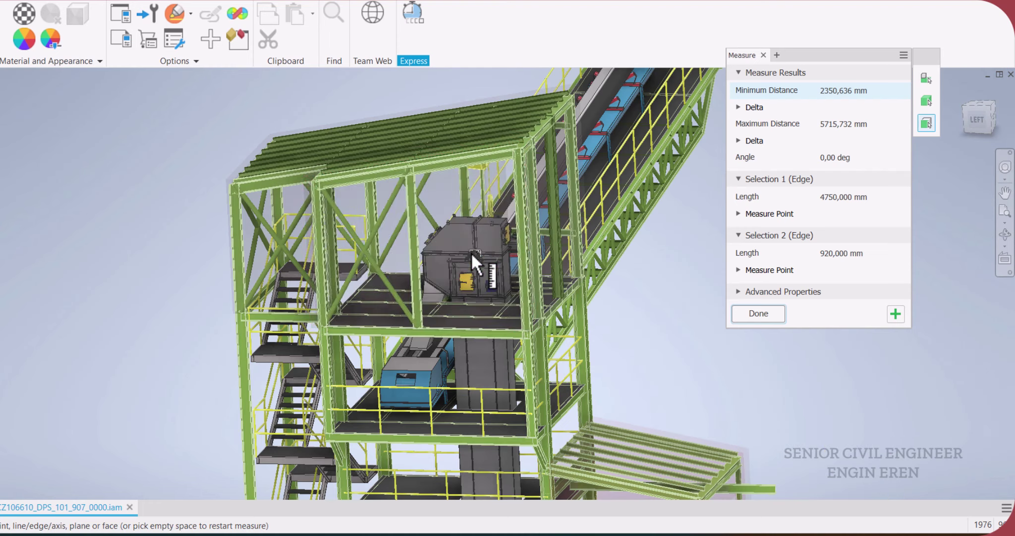
{"action": "scroll", "coordinate": [486, 261], "scroll_direction": "up", "scroll_amount": 3}
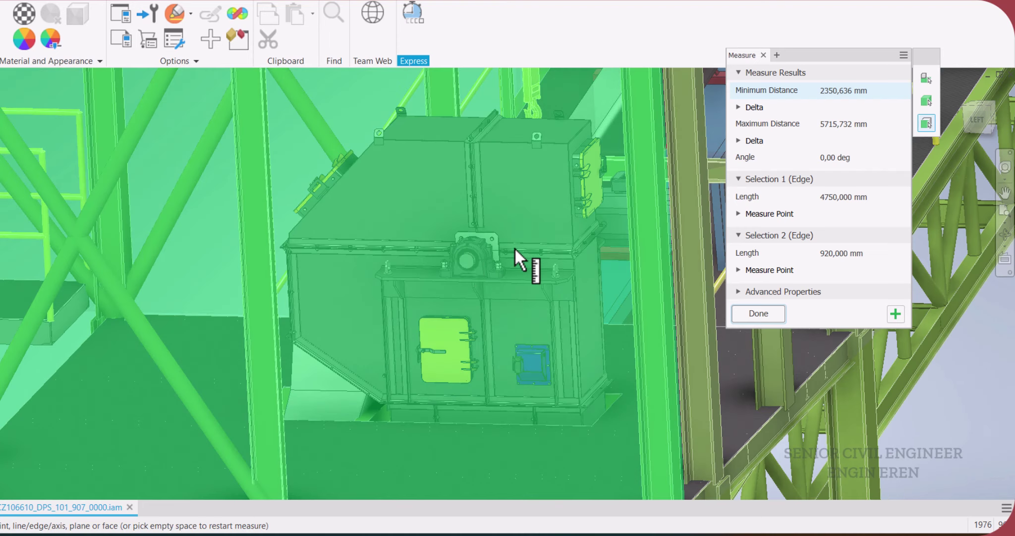
{"action": "middle_click_drag", "start_coordinate": [509, 244], "coordinate": [510, 252]}
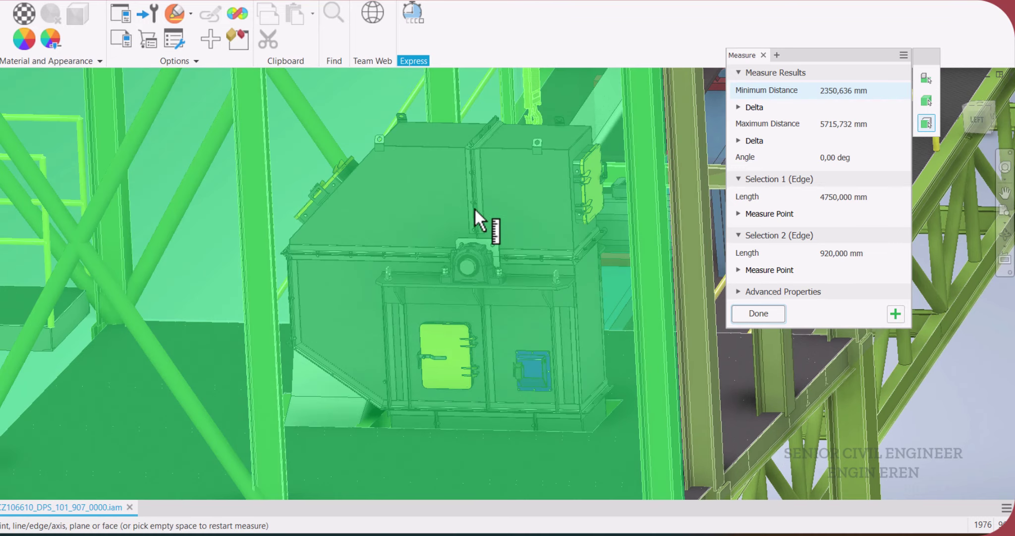
{"action": "scroll", "coordinate": [513, 350], "scroll_direction": "up", "scroll_amount": 5}
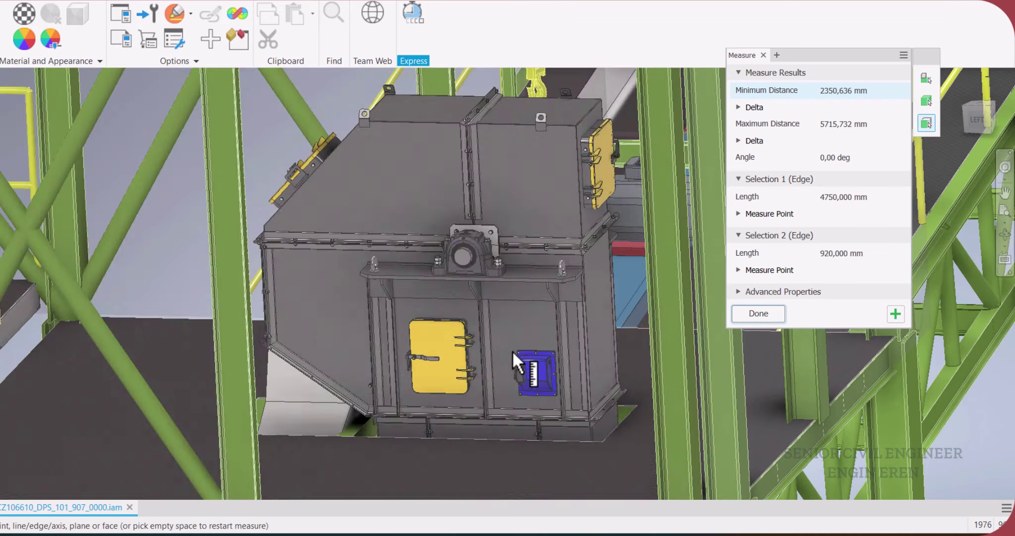
Step: Inspect the yellow access door and the blue cover on the front of the elevator head's casing
{"action": "scroll", "coordinate": [580, 317], "scroll_direction": "down", "scroll_amount": 5}
{"action": "scroll", "coordinate": [311, 280], "scroll_direction": "up", "scroll_amount": 3}
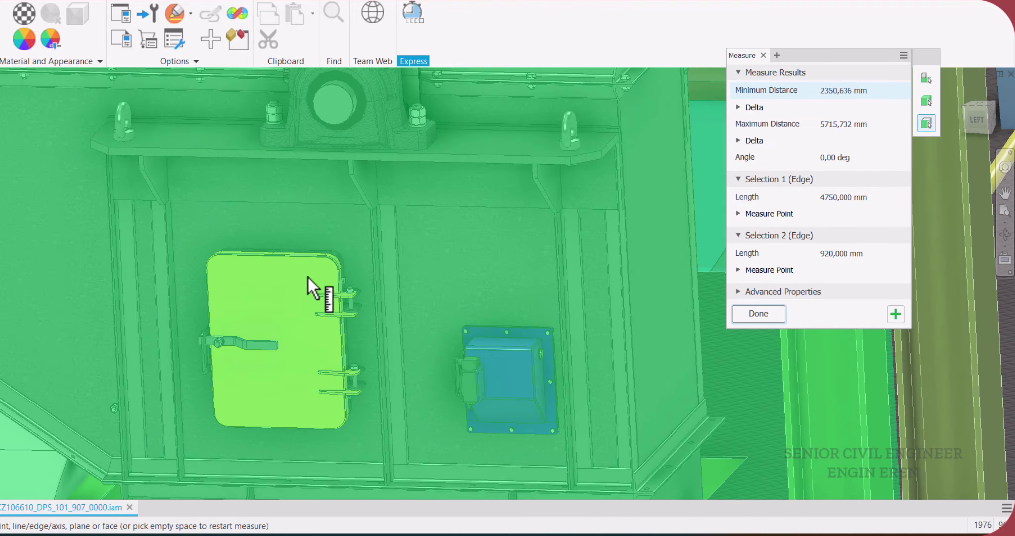
{"action": "scroll", "coordinate": [275, 272], "scroll_direction": "down", "scroll_amount": 2}
{"action": "scroll", "coordinate": [248, 266], "scroll_direction": "down", "scroll_amount": 4}
{"action": "scroll", "coordinate": [312, 258], "scroll_direction": "up", "scroll_amount": 3}
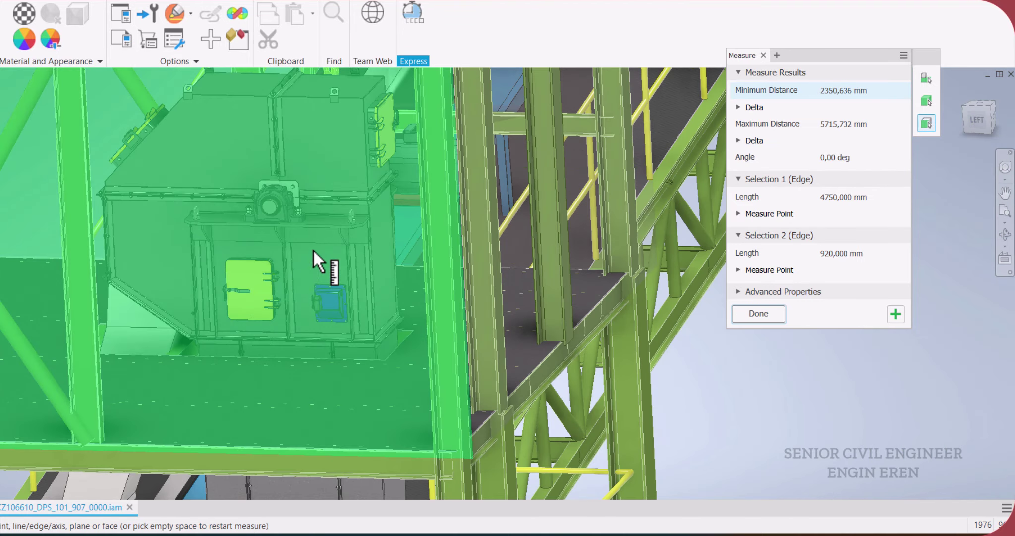
{"action": "scroll", "coordinate": [295, 268], "scroll_direction": "down", "scroll_amount": 4}
{"action": "scroll", "coordinate": [295, 267], "scroll_direction": "up", "scroll_amount": 5}
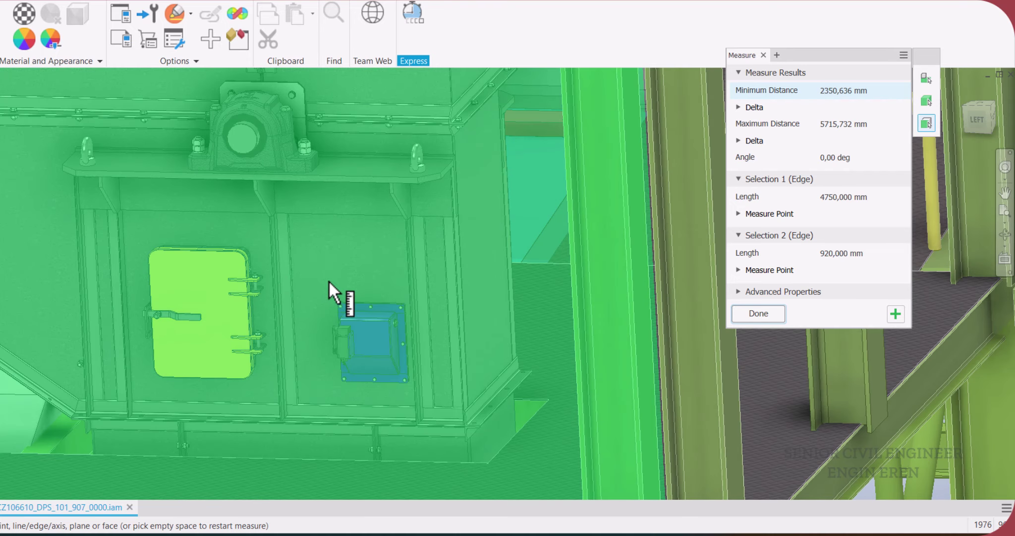
Step: Inspect the shaft bearing, its support bracket, the lifting eyes and the bolted flanges of the elevator head
{"action": "middle_click_drag", "start_coordinate": [332, 284], "coordinate": [333, 320]}
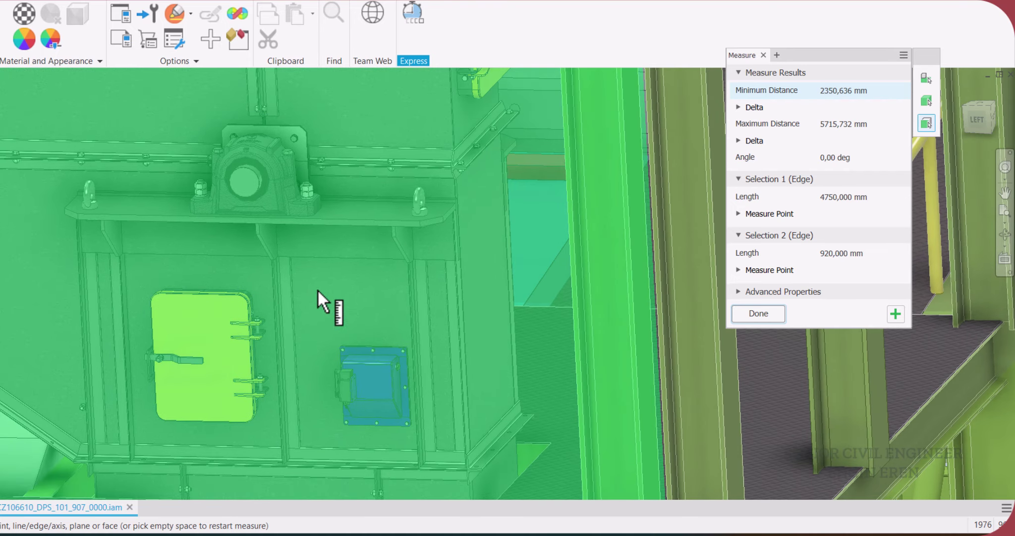
{"action": "scroll", "coordinate": [317, 290], "scroll_direction": "up", "scroll_amount": 1}
{"action": "scroll", "coordinate": [317, 290], "scroll_direction": "down", "scroll_amount": 3}
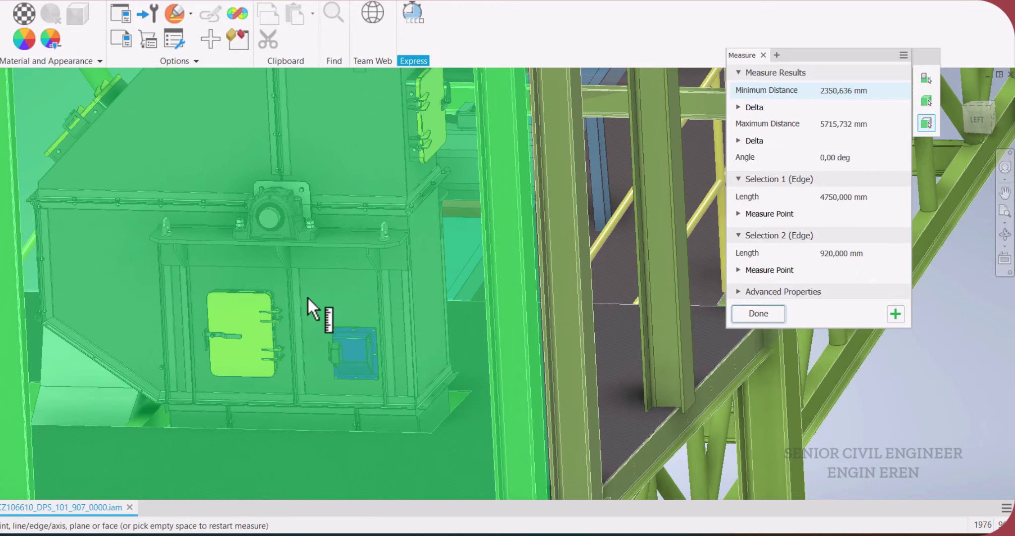
{"action": "scroll", "coordinate": [385, 290], "scroll_direction": "up", "scroll_amount": 2}
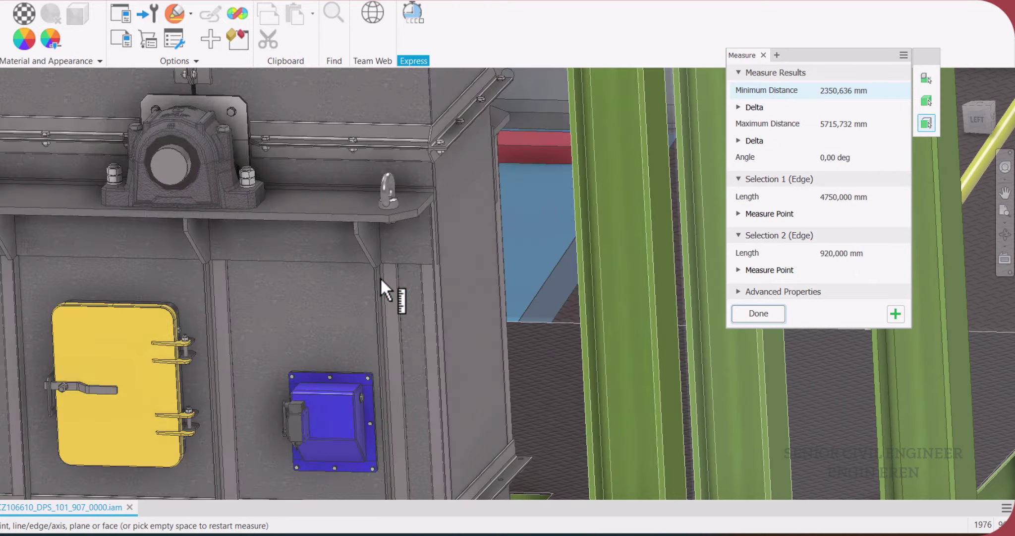
{"action": "middle_click_drag", "start_coordinate": [431, 290], "coordinate": [414, 398]}
{"action": "scroll", "coordinate": [411, 356], "scroll_direction": "up", "scroll_amount": 2}
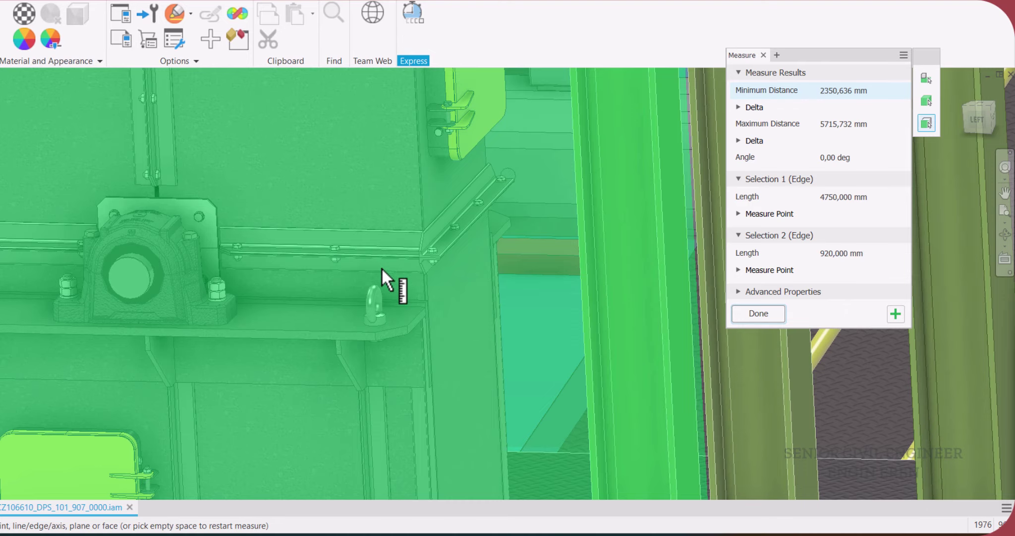
{"action": "scroll", "coordinate": [381, 267], "scroll_direction": "down", "scroll_amount": 5}
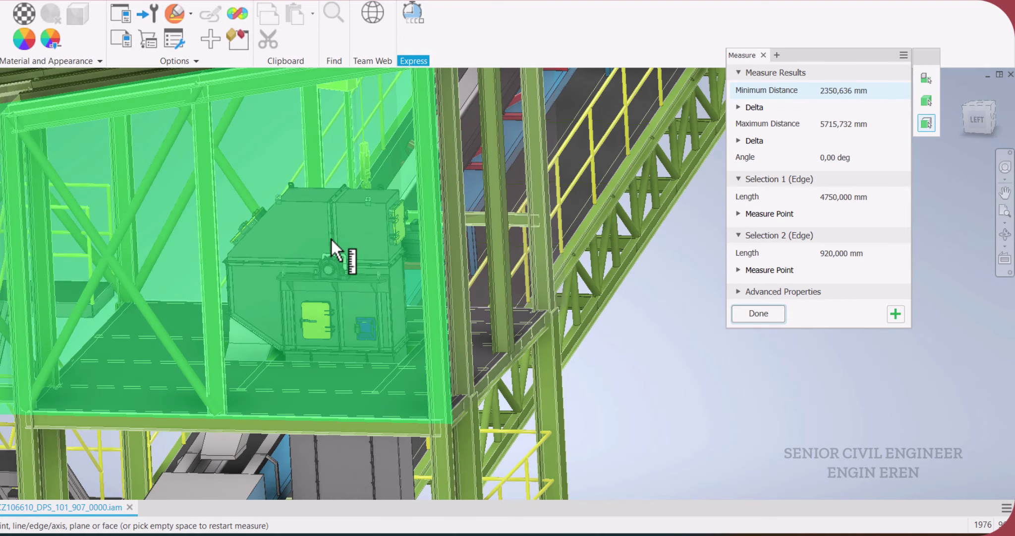
{"action": "mouse_move", "coordinate": [331, 237]}
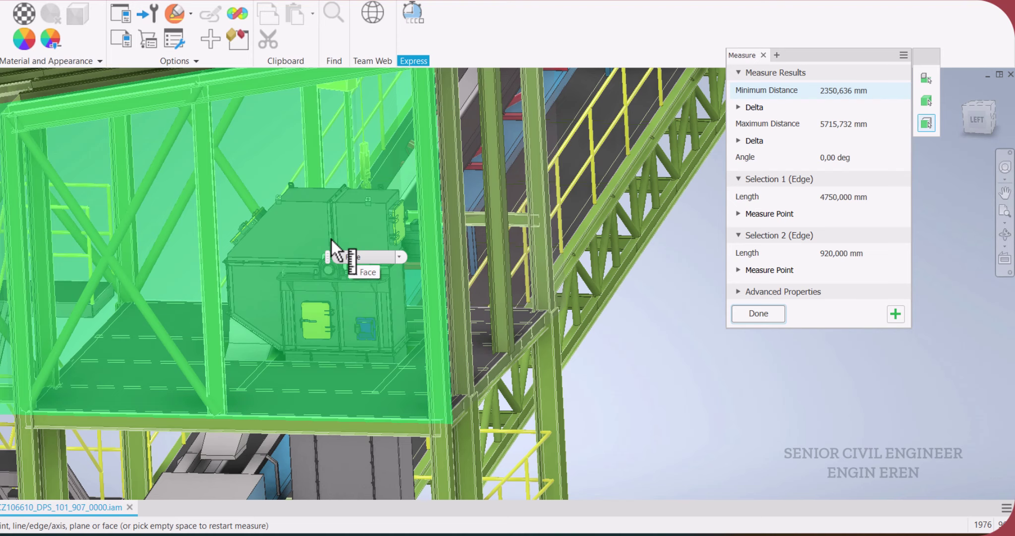
Step: Examine the vertical elevator casing below the head, where it passes the floor beside the blue conveyor
{"action": "scroll", "coordinate": [408, 311], "scroll_direction": "down", "scroll_amount": 5}
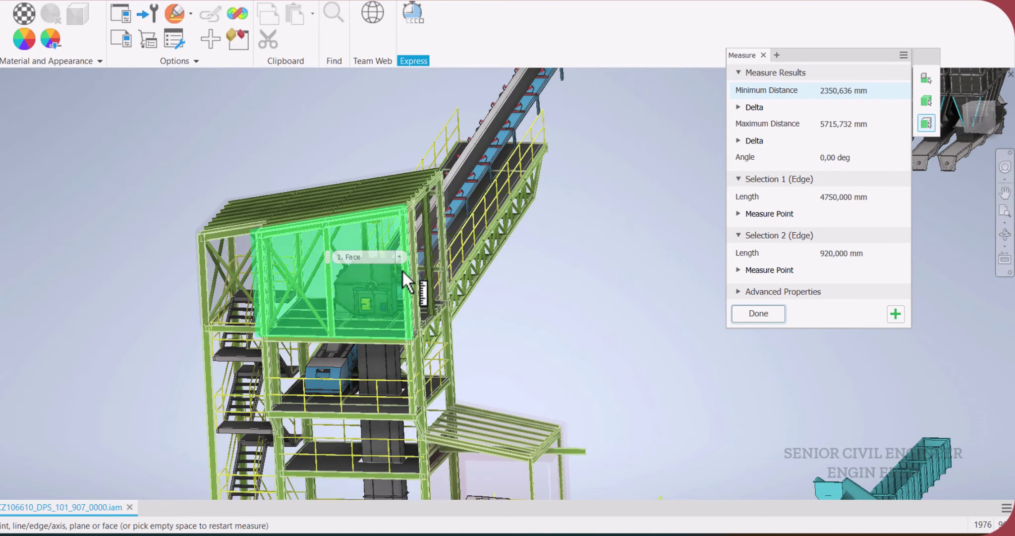
{"action": "scroll", "coordinate": [417, 295], "scroll_direction": "up", "scroll_amount": 5}
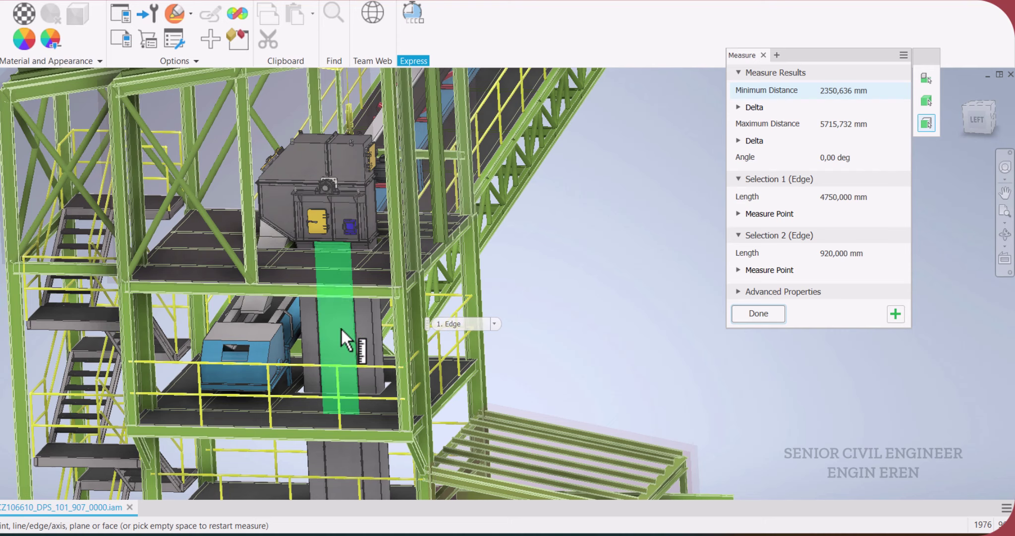
{"action": "scroll", "coordinate": [341, 328], "scroll_direction": "down", "scroll_amount": 5}
{"action": "scroll", "coordinate": [342, 325], "scroll_direction": "up", "scroll_amount": 10}
{"action": "scroll", "coordinate": [343, 324], "scroll_direction": "down", "scroll_amount": 4}
{"action": "scroll", "coordinate": [347, 297], "scroll_direction": "up", "scroll_amount": 6}
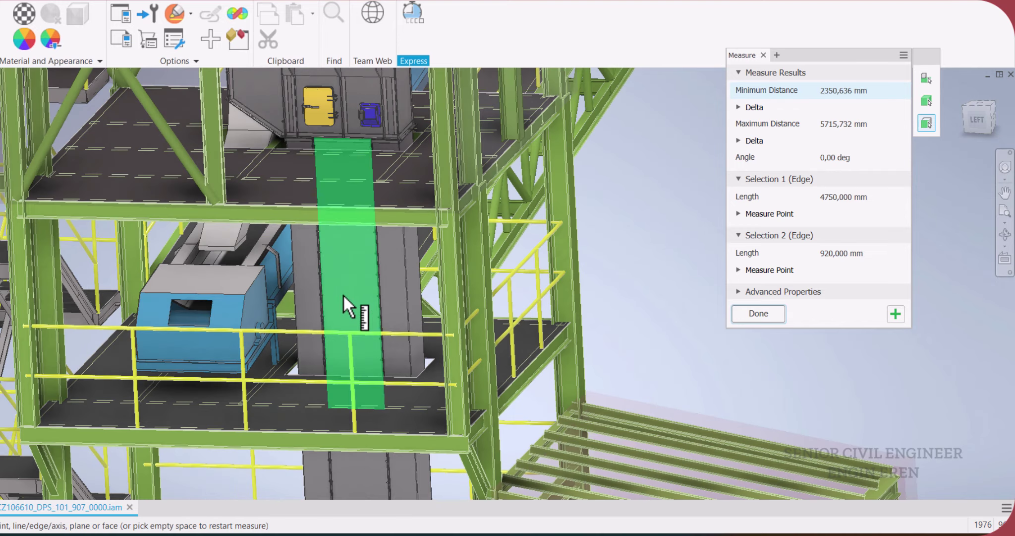
{"action": "scroll", "coordinate": [344, 295], "scroll_direction": "down", "scroll_amount": 4}
{"action": "scroll", "coordinate": [344, 294], "scroll_direction": "up", "scroll_amount": 5}
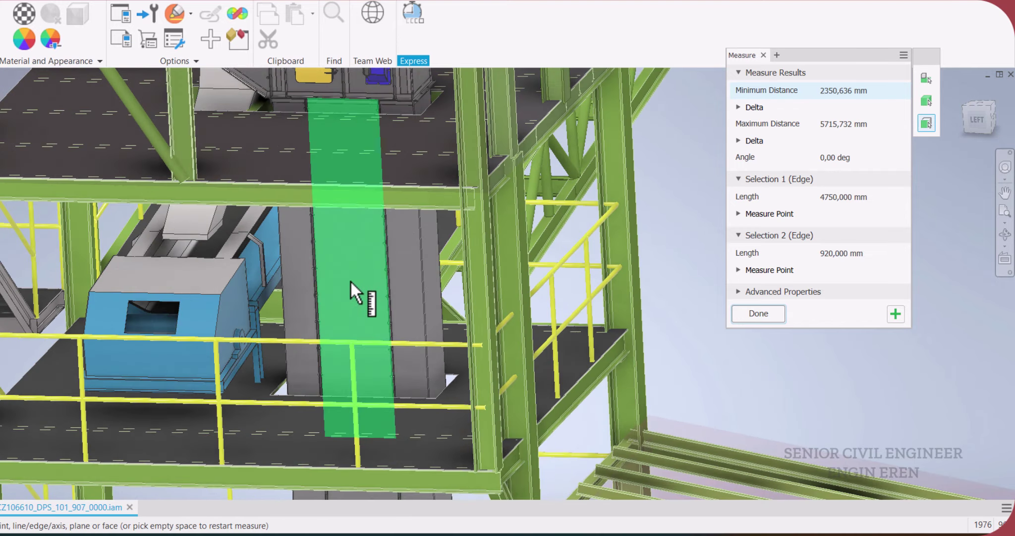
Step: Measure the front face of the vertical elevator casing below the head, against the previously selected edge
{"action": "scroll", "coordinate": [351, 280], "scroll_direction": "down", "scroll_amount": 2}
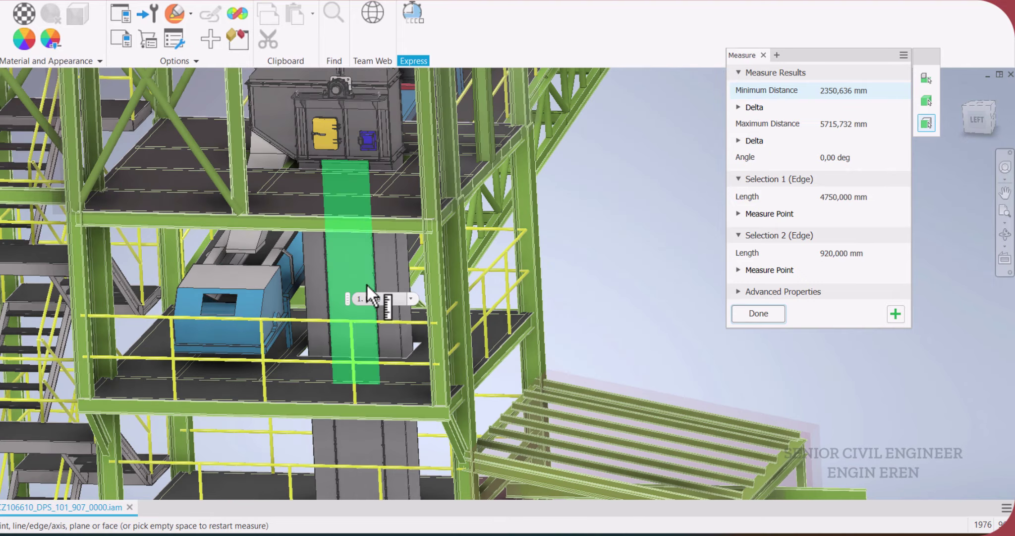
{"action": "scroll", "coordinate": [343, 272], "scroll_direction": "up", "scroll_amount": 1}
{"action": "scroll", "coordinate": [353, 272], "scroll_direction": "up", "scroll_amount": 4}
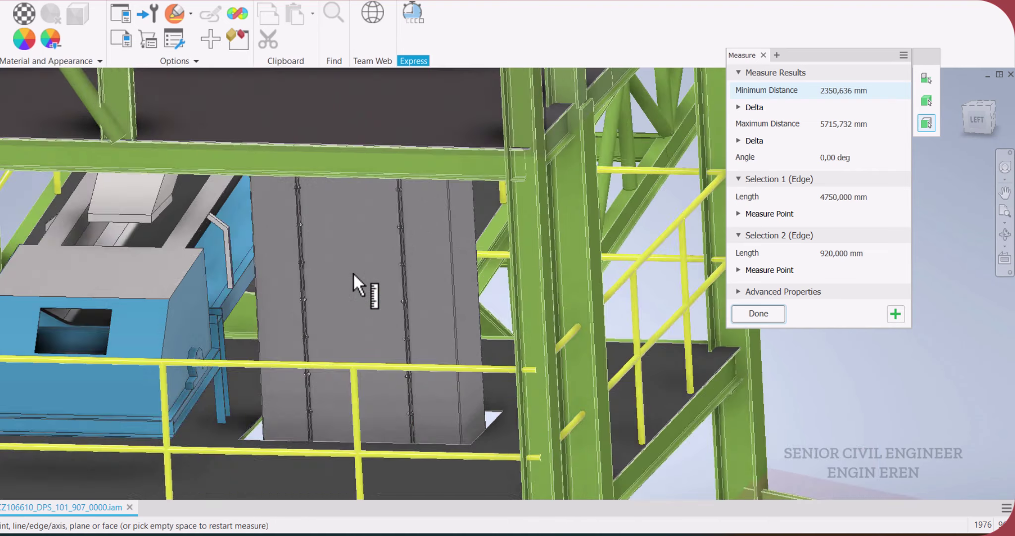
{"action": "left_click", "coordinate": [364, 264]}
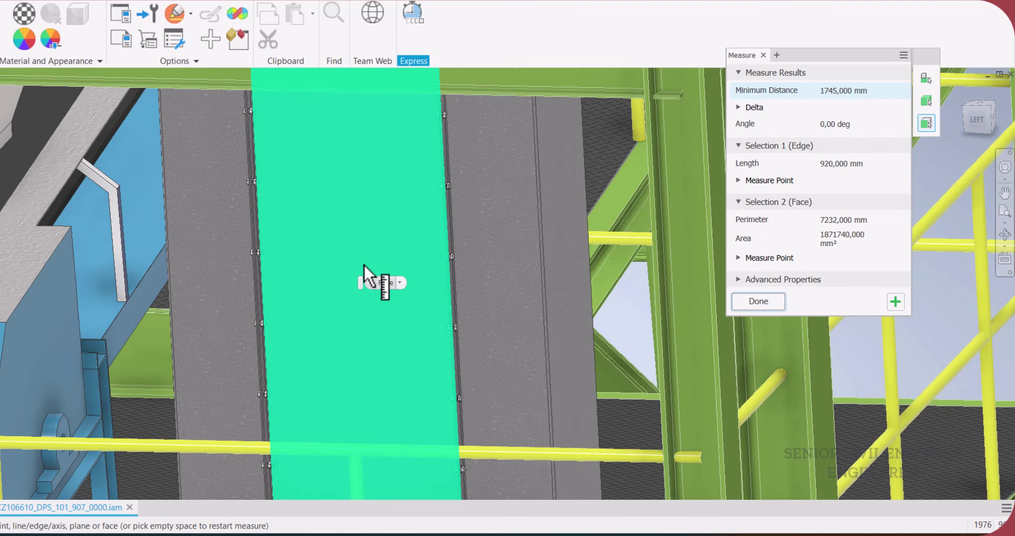
{"action": "scroll", "coordinate": [339, 275], "scroll_direction": "up", "scroll_amount": 3}
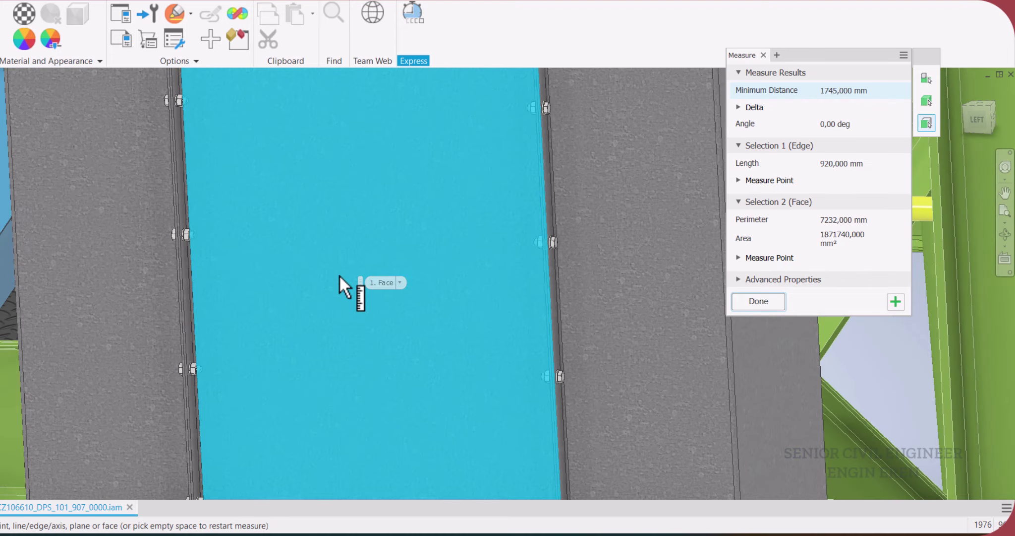
Step: Review the measured casing section in relation to the elevator head, the upper floors and the surrounding tower structure
{"action": "scroll", "coordinate": [340, 275], "scroll_direction": "down", "scroll_amount": 5}
{"action": "scroll", "coordinate": [335, 277], "scroll_direction": "down", "scroll_amount": 2}
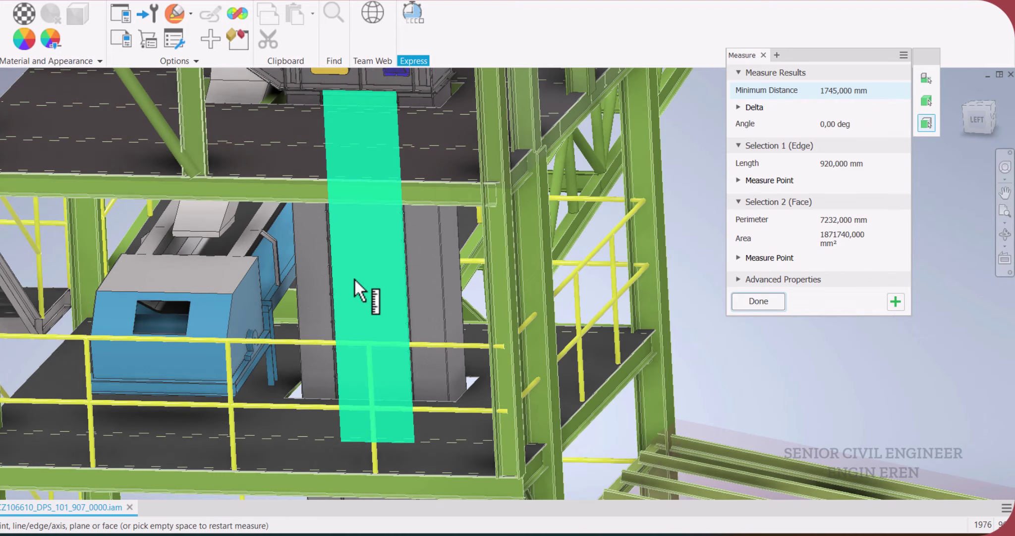
{"action": "scroll", "coordinate": [354, 277], "scroll_direction": "down", "scroll_amount": 5}
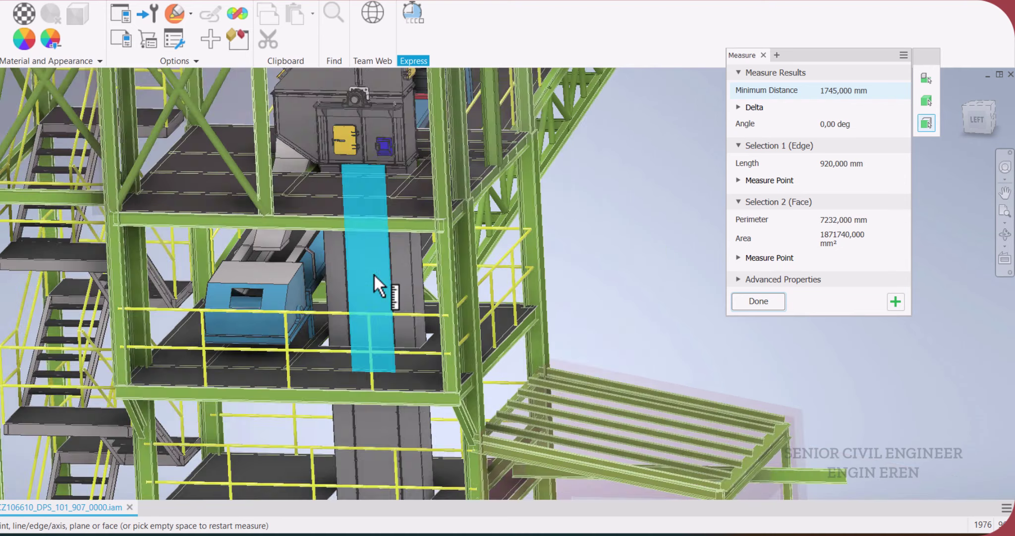
{"action": "scroll", "coordinate": [378, 276], "scroll_direction": "up", "scroll_amount": 3}
{"action": "scroll", "coordinate": [384, 261], "scroll_direction": "down", "scroll_amount": 3}
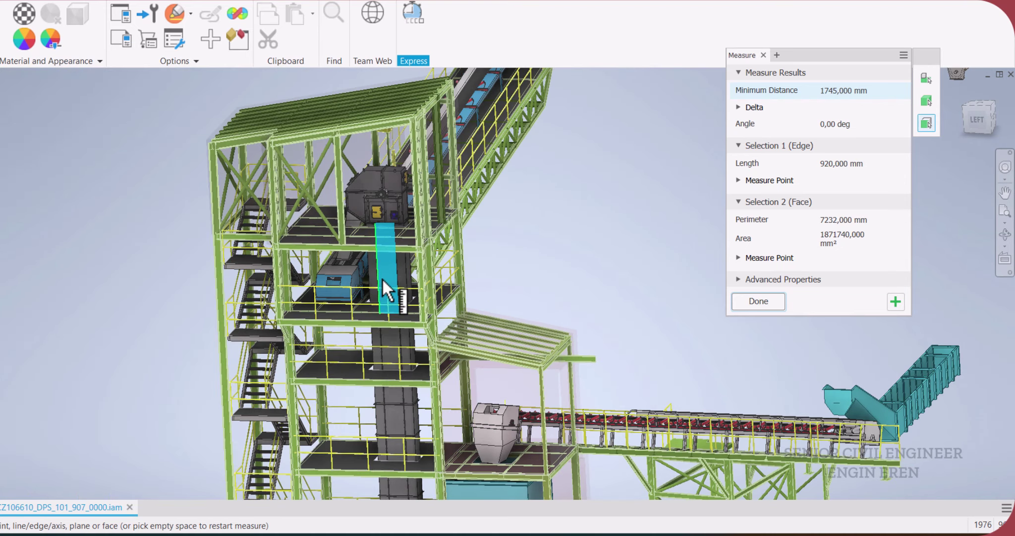
{"action": "mouse_move", "coordinate": [382, 279]}
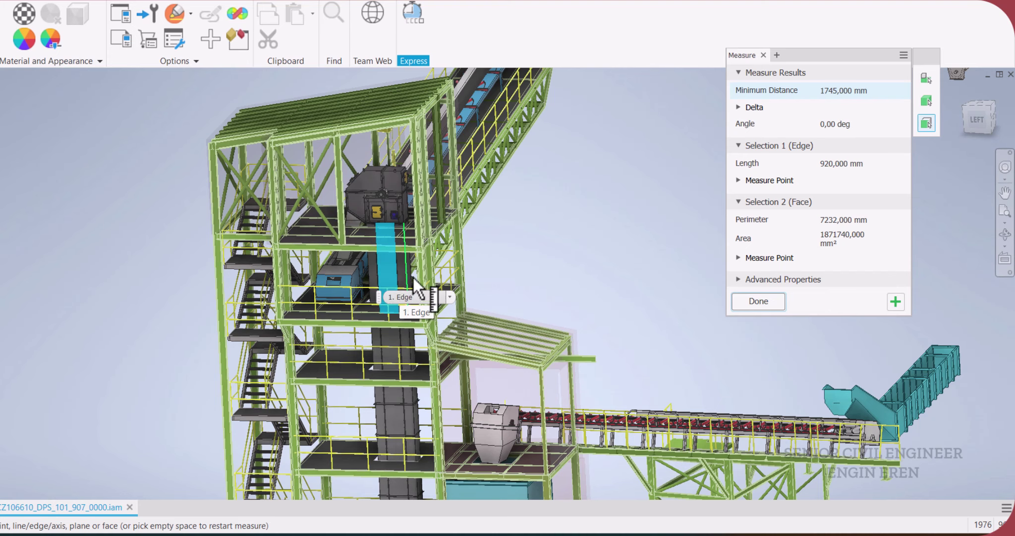
{"action": "scroll", "coordinate": [395, 264], "scroll_direction": "up", "scroll_amount": 2}
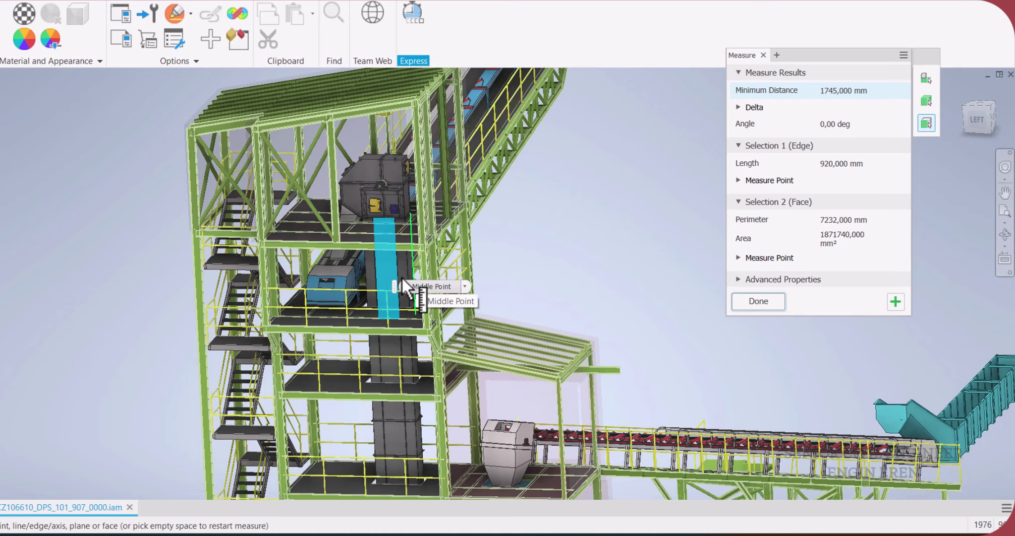
{"action": "scroll", "coordinate": [388, 258], "scroll_direction": "down", "scroll_amount": 2}
{"action": "scroll", "coordinate": [387, 257], "scroll_direction": "up", "scroll_amount": 3}
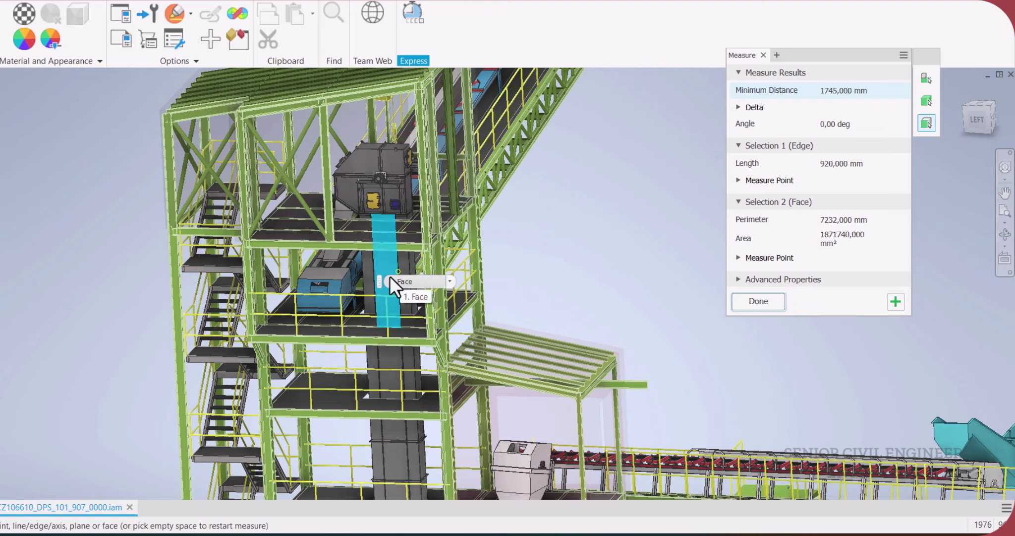
Step: Examine the highlighted elevator casing section between the upper tower floors, its adjoining side face and the neighbouring blue conveyor head
{"action": "scroll", "coordinate": [387, 263], "scroll_direction": "up", "scroll_amount": 5}
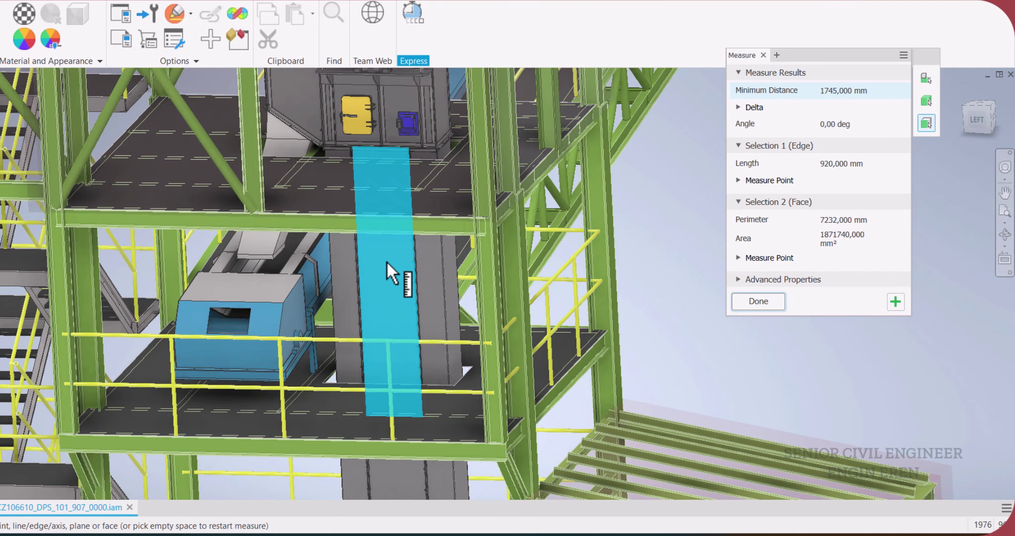
{"action": "scroll", "coordinate": [388, 261], "scroll_direction": "down", "scroll_amount": 3}
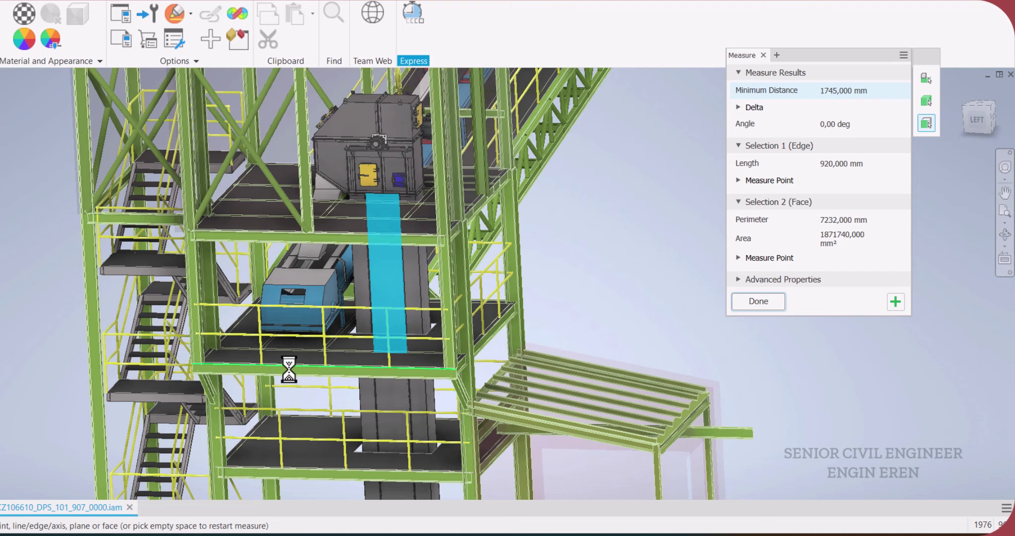
{"action": "scroll", "coordinate": [435, 310], "scroll_direction": "down", "scroll_amount": 3}
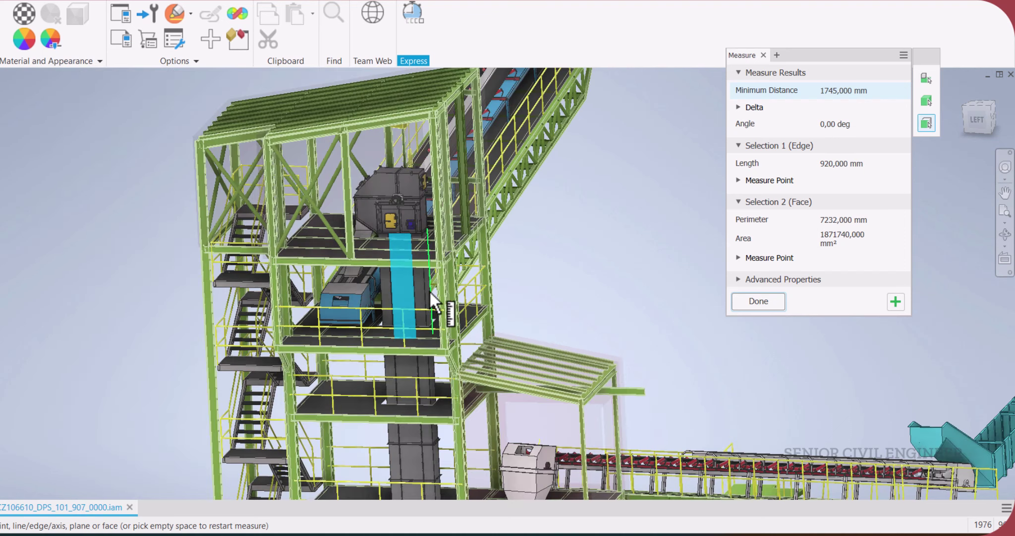
{"action": "scroll", "coordinate": [431, 293], "scroll_direction": "up", "scroll_amount": 3}
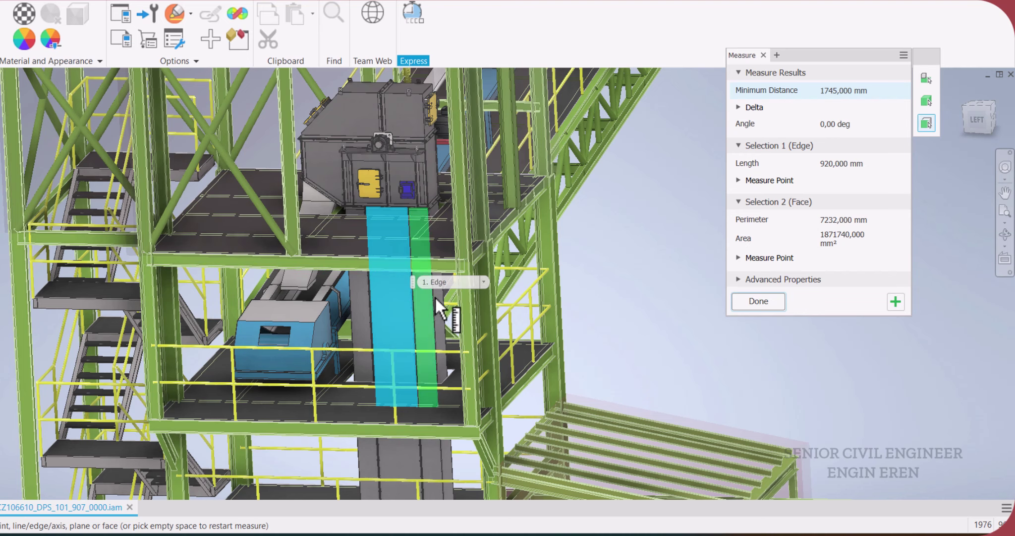
{"action": "scroll", "coordinate": [433, 307], "scroll_direction": "up", "scroll_amount": 2}
{"action": "scroll", "coordinate": [432, 309], "scroll_direction": "down", "scroll_amount": 4}
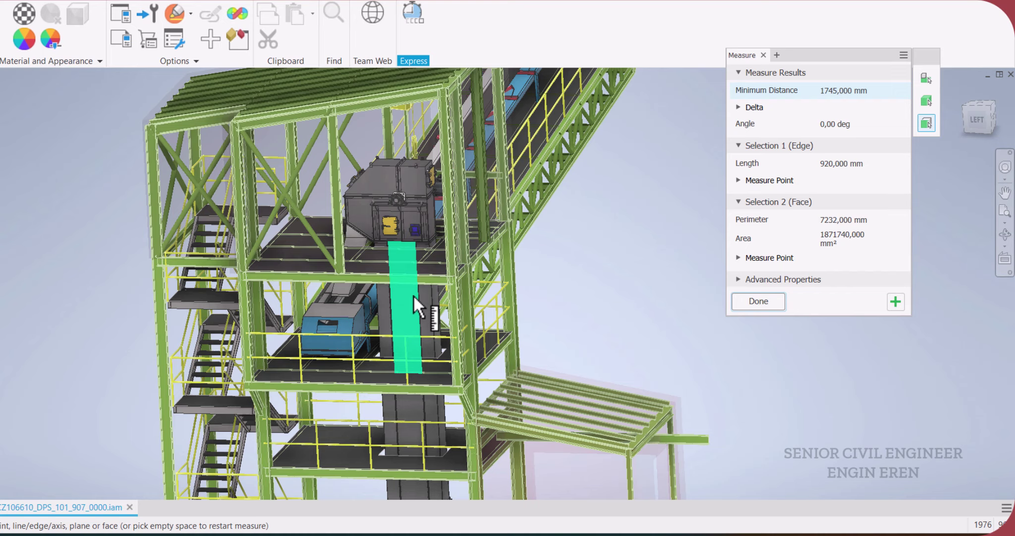
{"action": "mouse_move", "coordinate": [414, 296]}
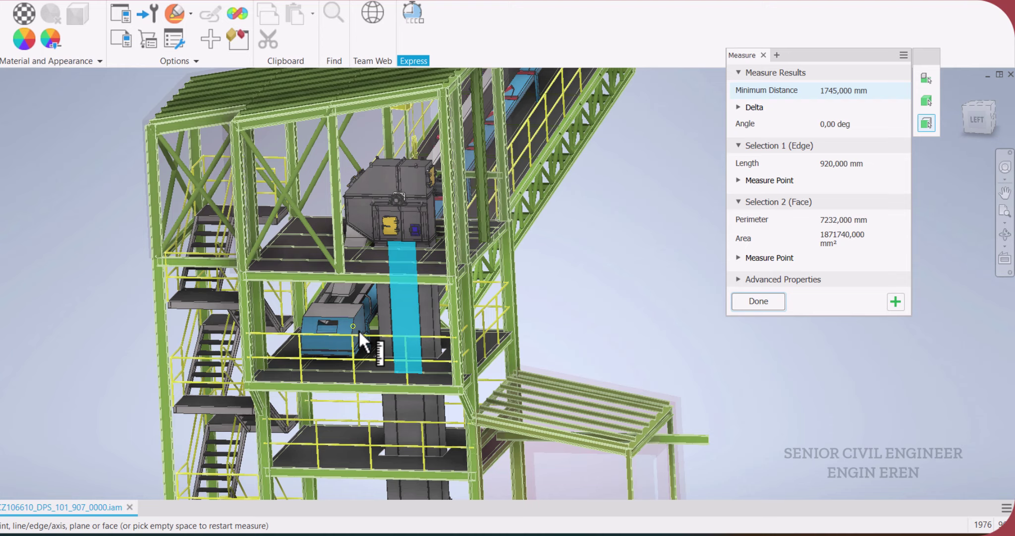
{"action": "mouse_move", "coordinate": [359, 329]}
Step: Review the whole plant assembly, including the tower, both inclined conveyors and the silos, ending in the front view
{"action": "scroll", "coordinate": [358, 310], "scroll_direction": "down", "scroll_amount": 2}
{"action": "scroll", "coordinate": [384, 305], "scroll_direction": "down", "scroll_amount": 5}
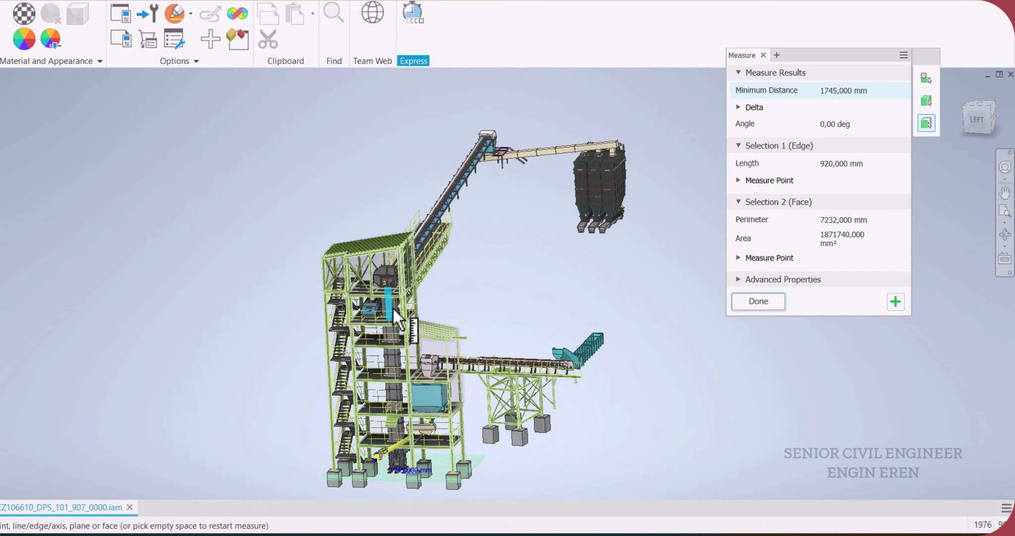
{"action": "middle_click_drag", "start_coordinate": [403, 352], "coordinate": [379, 312]}
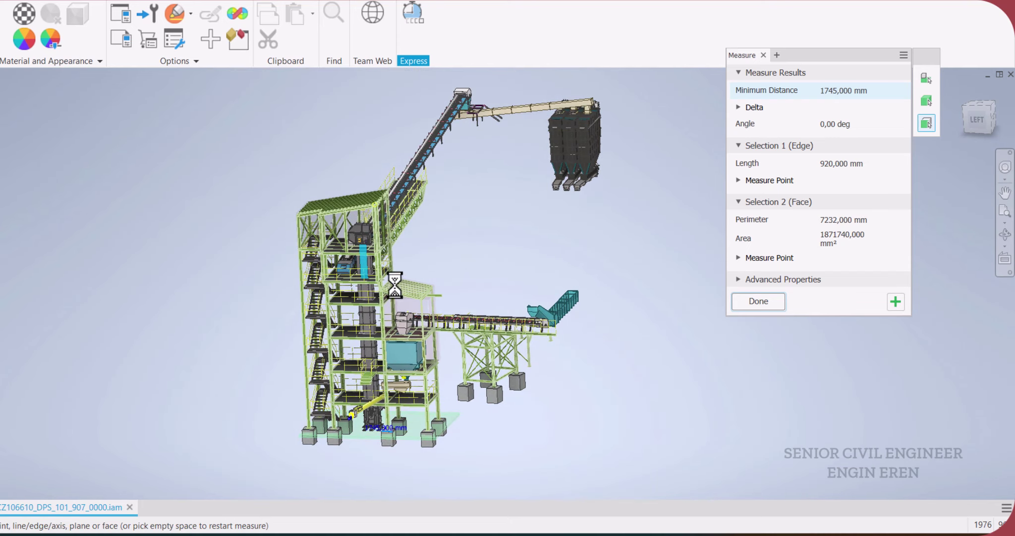
{"action": "mouse_move", "coordinate": [978, 127]}
{"action": "left_mouse_down"}
{"action": "mouse_move", "coordinate": [937, 127]}
{"action": "mouse_move", "coordinate": [990, 107]}
{"action": "left_mouse_up"}
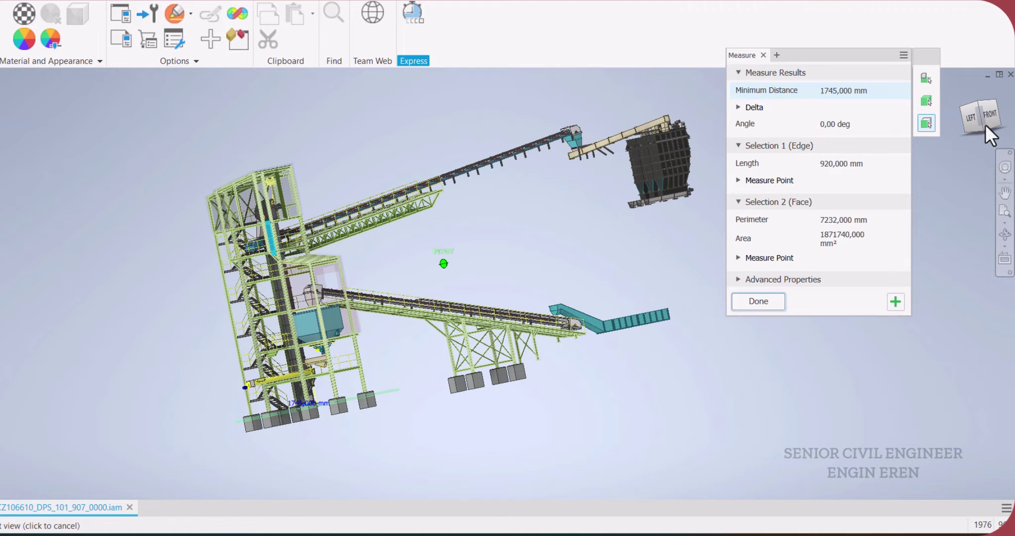
{"action": "left_click", "coordinate": [994, 111]}
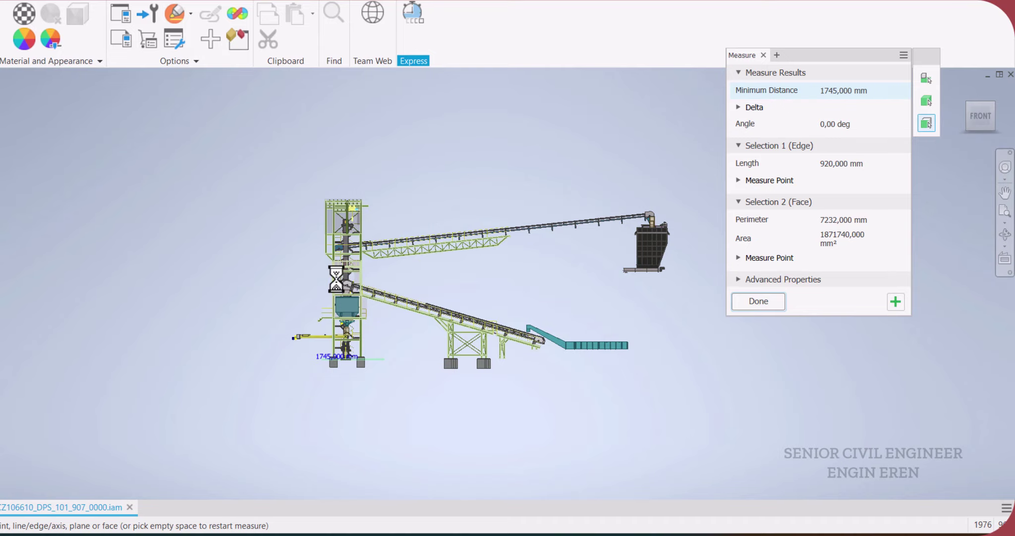
Step: Inspect the elevator head, hoist and blue conveyor connection on the upper tower floors from a slightly rotated front view
{"action": "scroll", "coordinate": [341, 258], "scroll_direction": "up", "scroll_amount": 4}
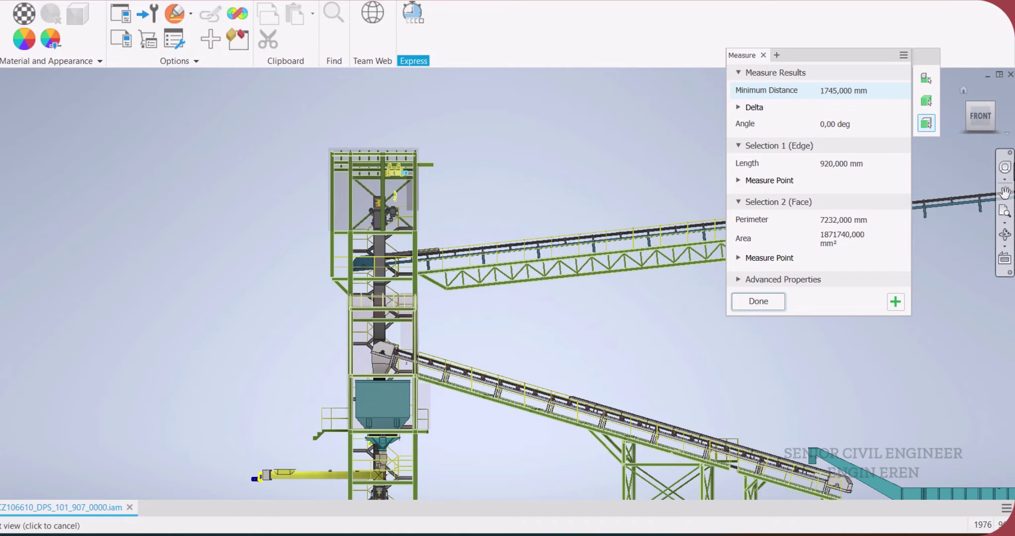
{"action": "left_click_drag", "start_coordinate": [981, 120], "coordinate": [1007, 130]}
{"action": "scroll", "coordinate": [342, 179], "scroll_direction": "up", "scroll_amount": 3}
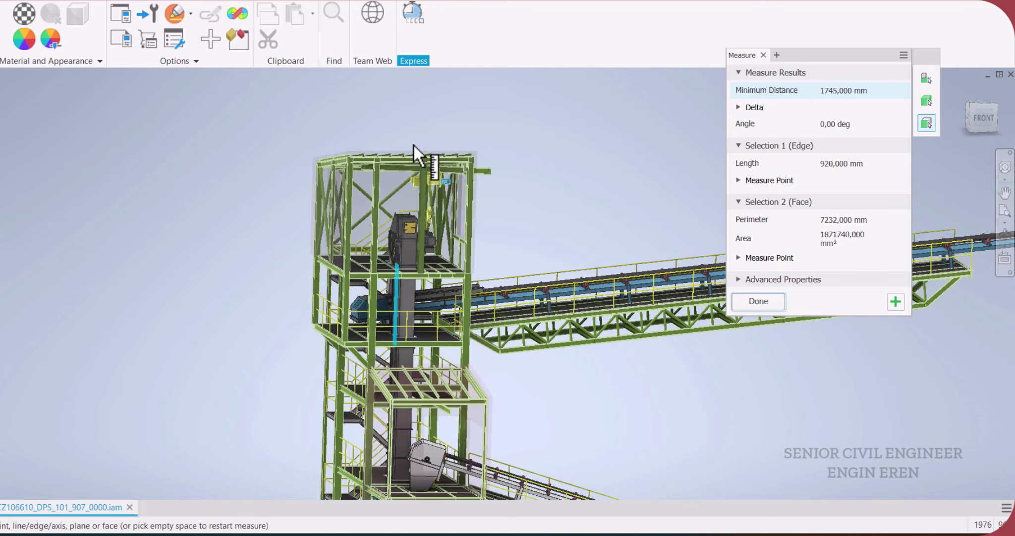
{"action": "scroll", "coordinate": [416, 238], "scroll_direction": "up", "scroll_amount": 2}
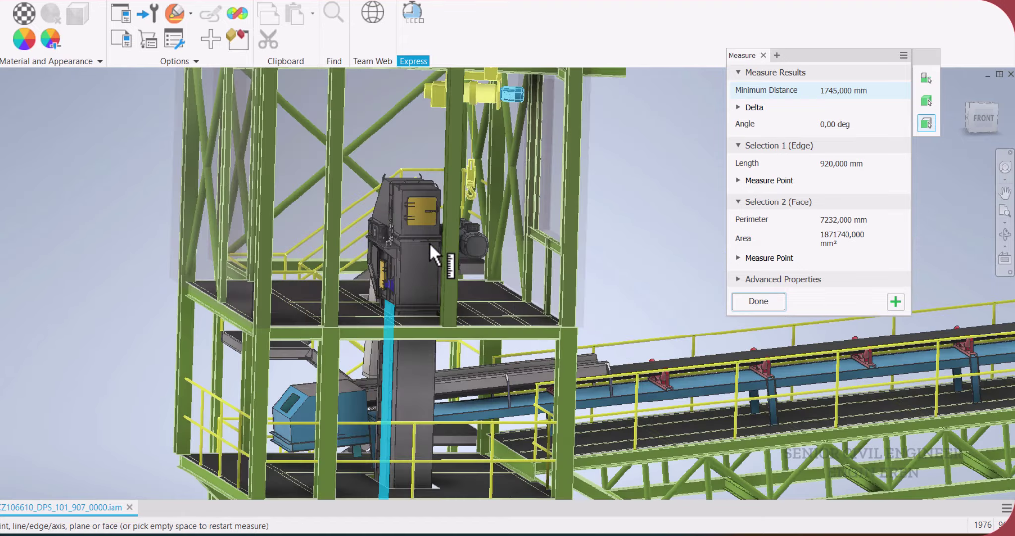